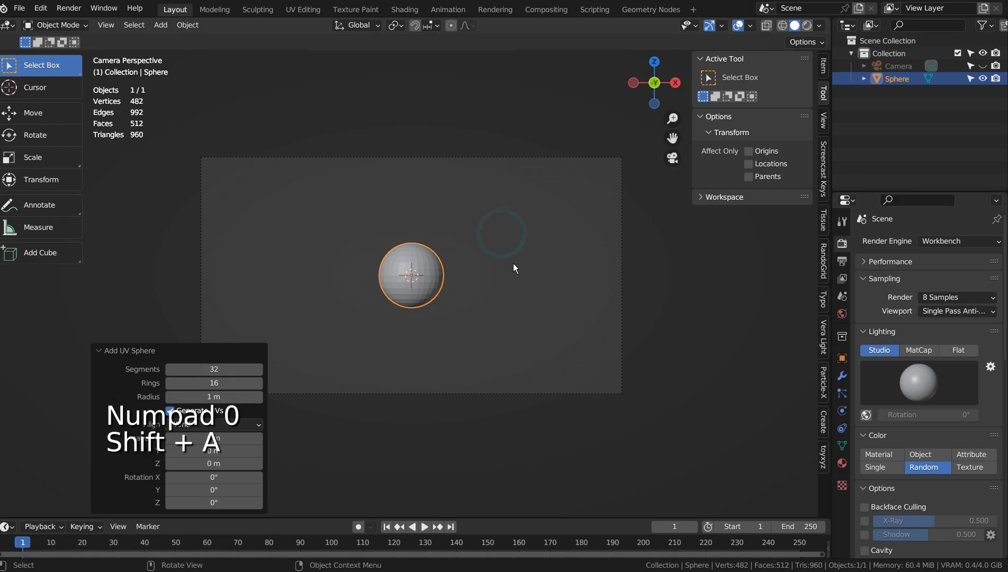
- Shape the sphere into a slightly raised upright ellipsoid head, narrowed to about 0.58 along X and enlarged about 2.4 times
key("s")
key("x")
key("g")
key("z")
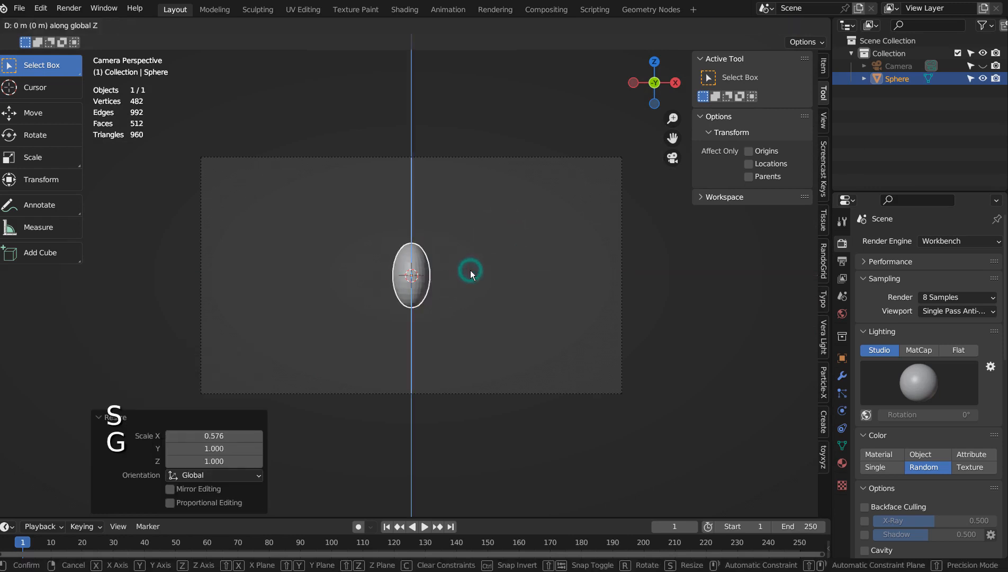
left_click(468, 266)
key("s")
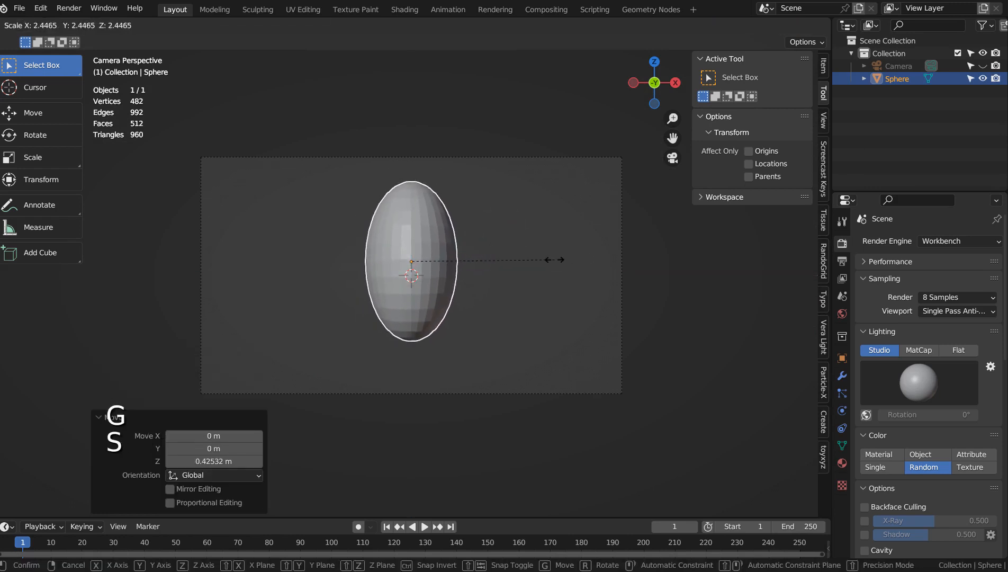
left_click(552, 260)
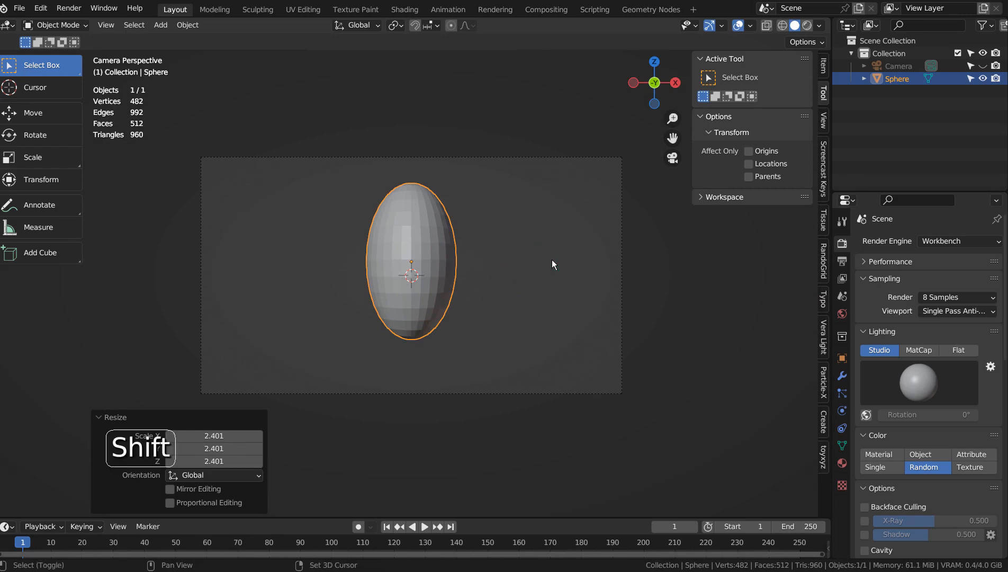
- Duplicate the head about 3.3 m downward and scale the copy to about 0.54 for the neck
key("shift+d")
left_click(551, 367)
key("s")
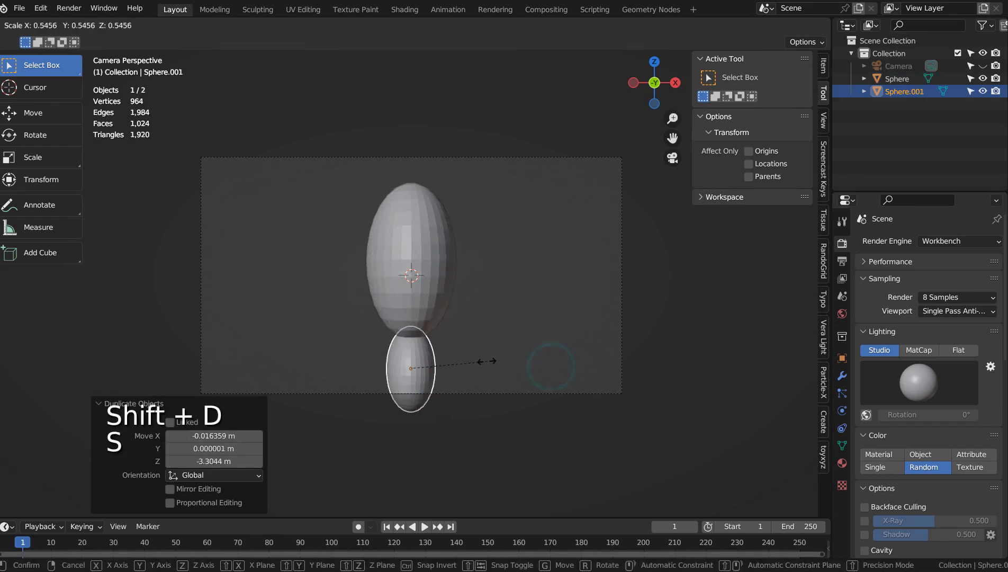
left_click(487, 361)
- Duplicate the neck about 1.4 m downward, turned about 90° and enlarged about 2.4 times, to form the shoulders
key("shift+d")
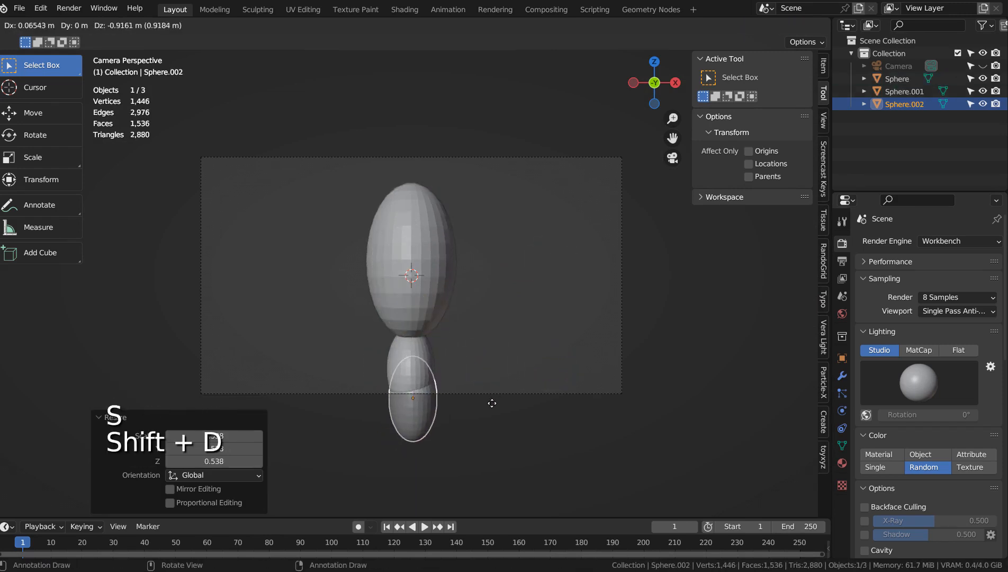
left_click(492, 409)
key("r")
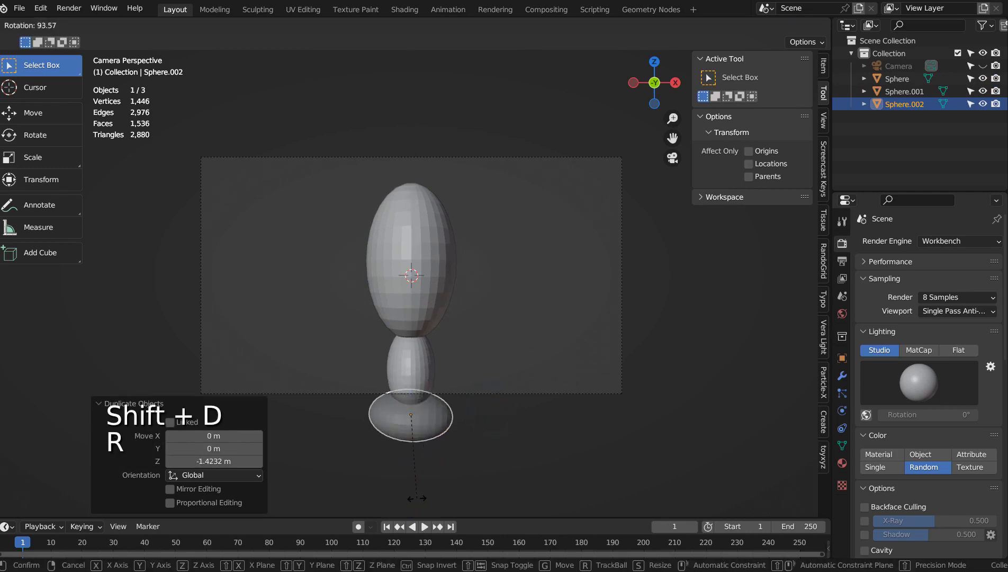
left_click(421, 493)
key("s")
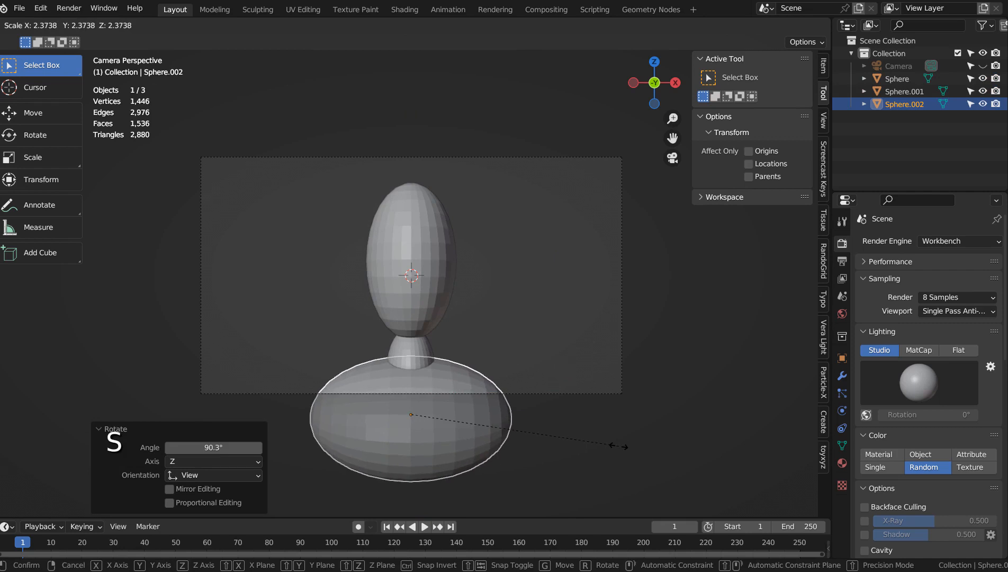
left_click(614, 446)
- Move the head forward along Y in the side view and enlarge it slightly
left_click(416, 256)
key("KP_3")
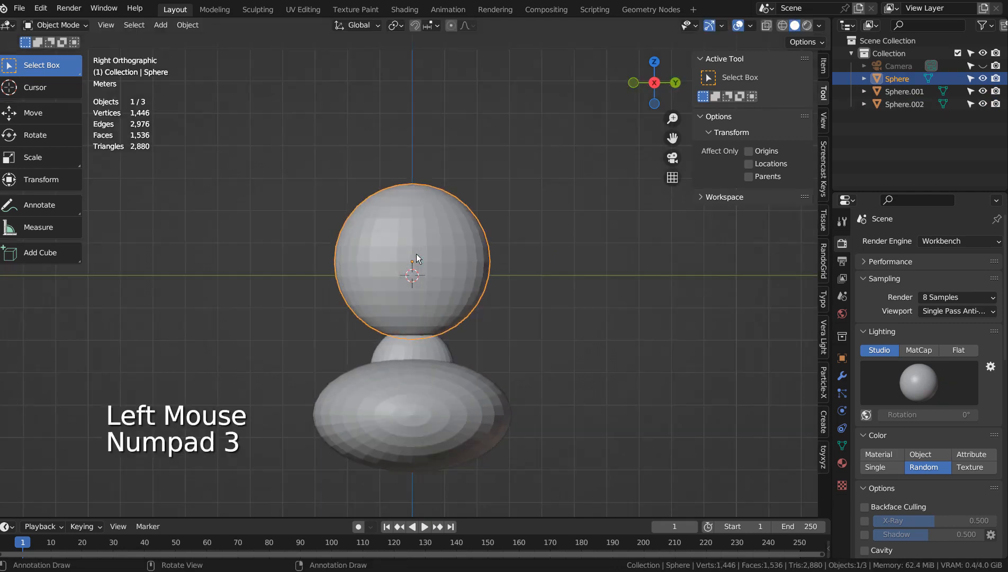
key("g")
left_click(371, 260)
key("KP_0")
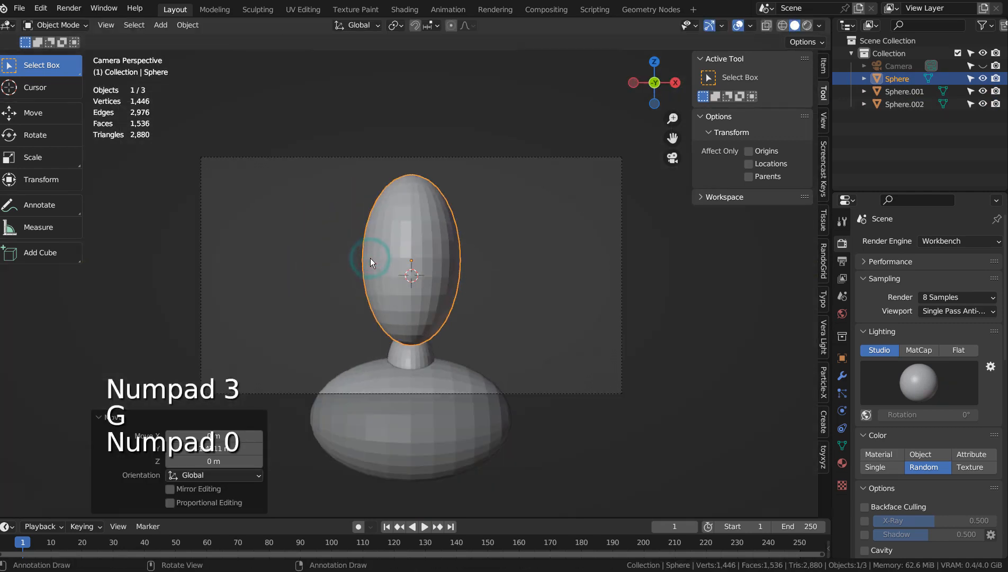
left_click(446, 279)
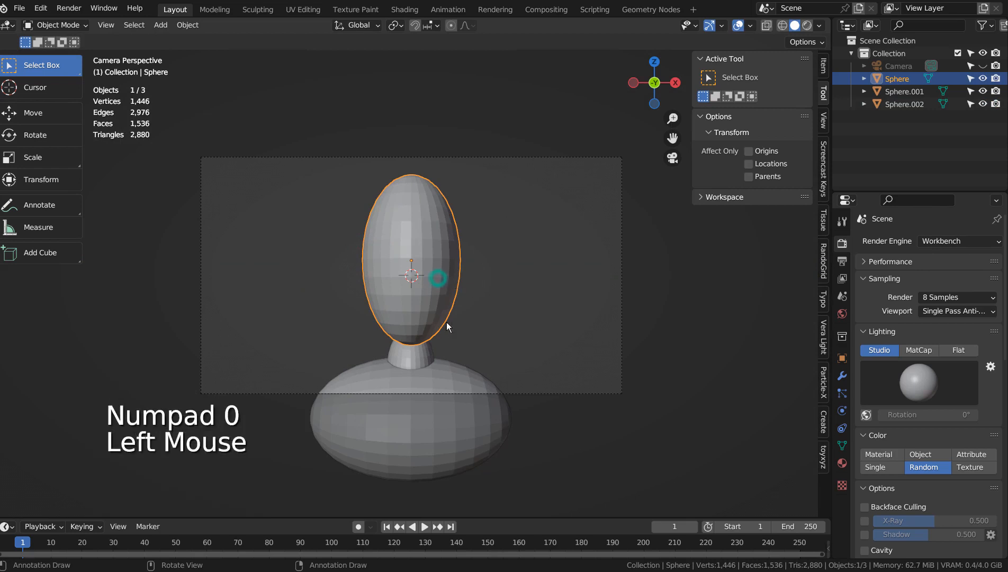
key("s")
left_click(501, 338)
- Widen the lower part of the head by scaling its bottom vertex about 1.4 times with proportional editing
key("Tab")
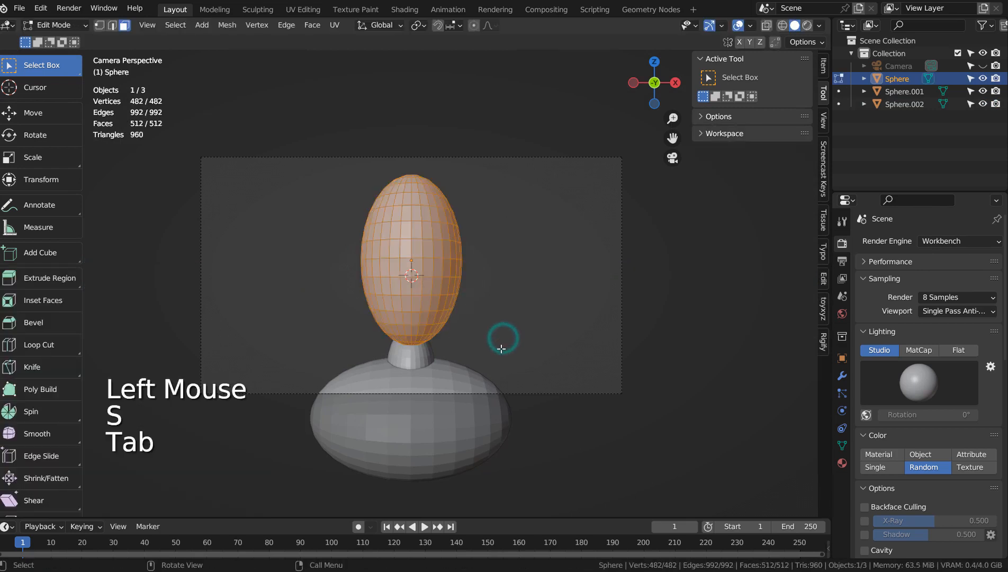
middle_click(502, 337)
key("1")
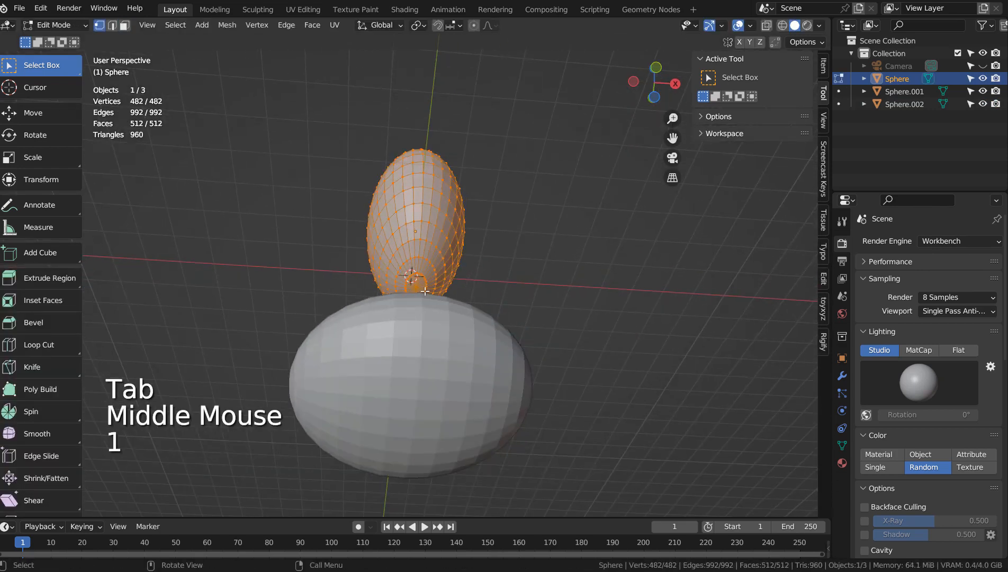
left_click(414, 288)
middle_click(415, 288)
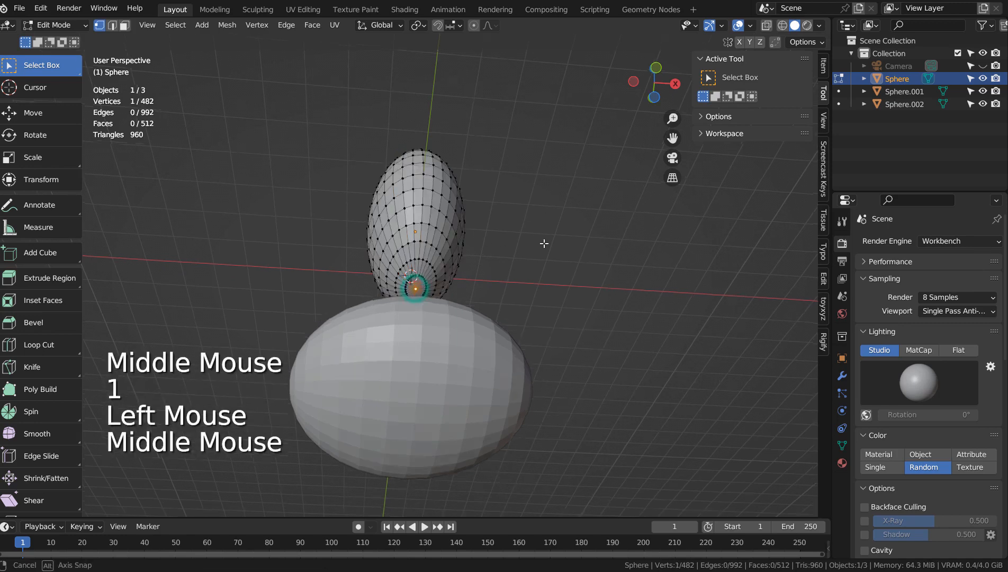
left_click(474, 25)
key("s")
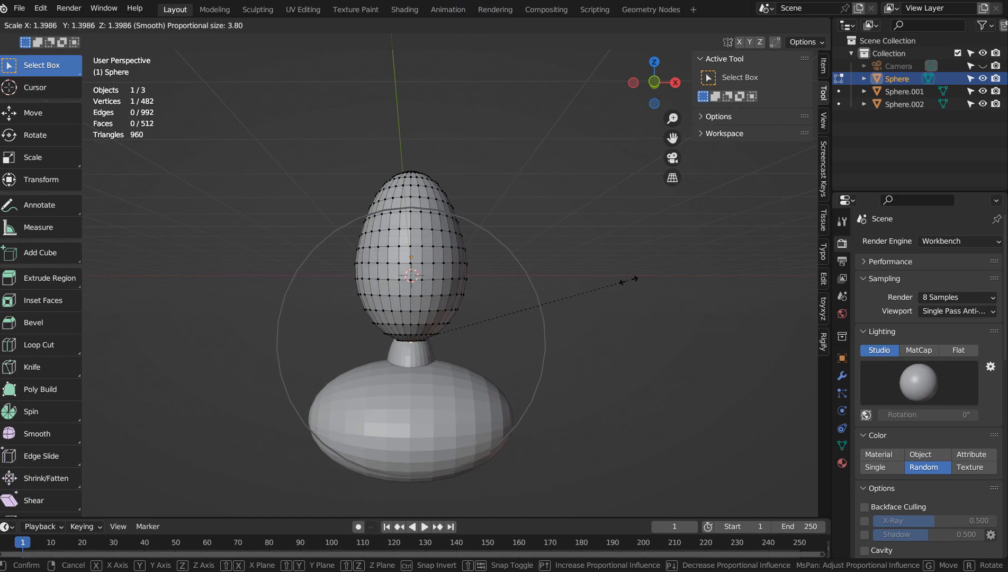
left_click(627, 280)
key("Tab")
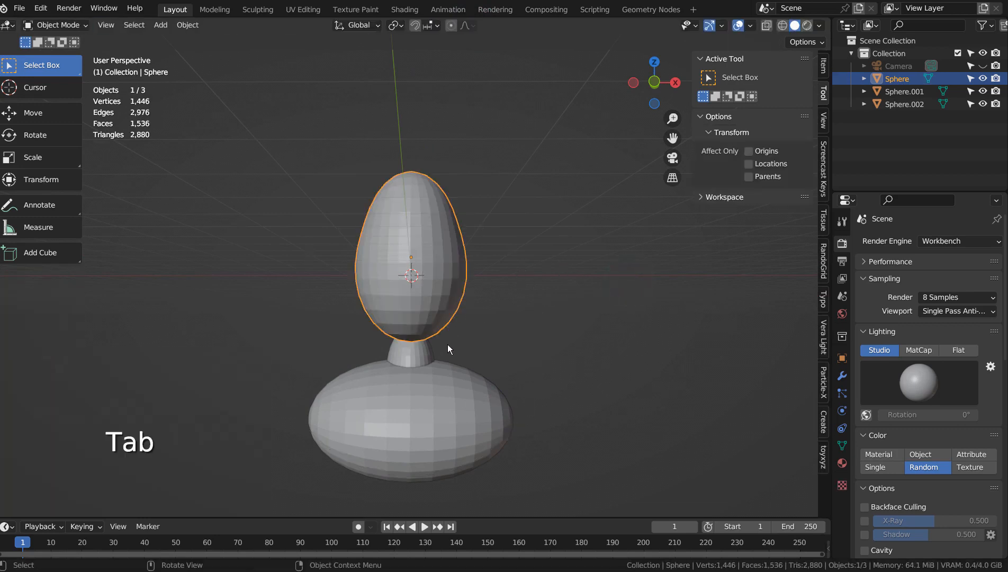
- Smooth the head, neck and shoulders with level 3 subdivision surfaces
key("ctrl+3")
left_click(414, 356)
key("ctrl+3")
left_click(440, 385)
key("ctrl+3")
left_click(506, 308)
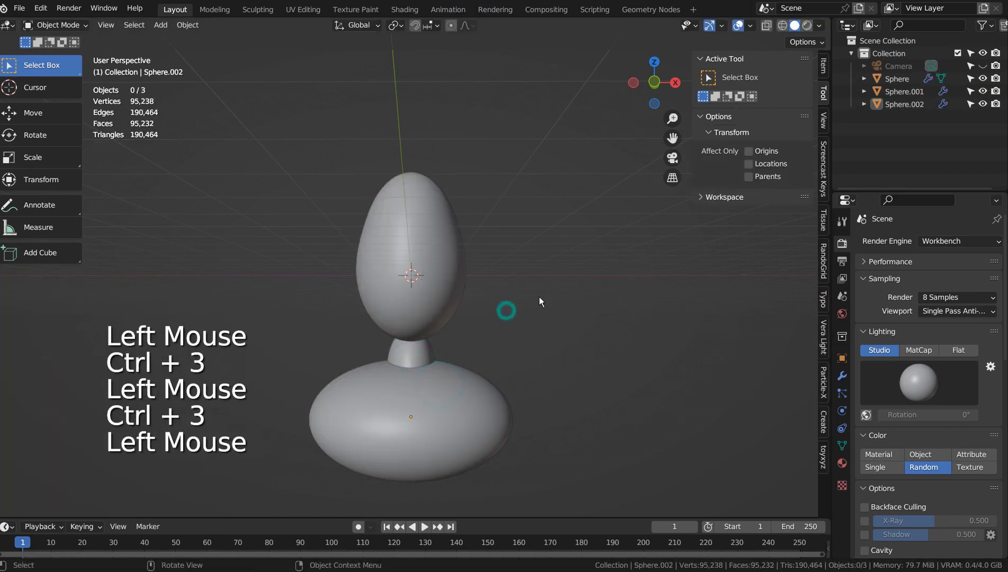
- Render the bust from the camera view
key("KP_0")
key("KP_1")
left_click(539, 301)
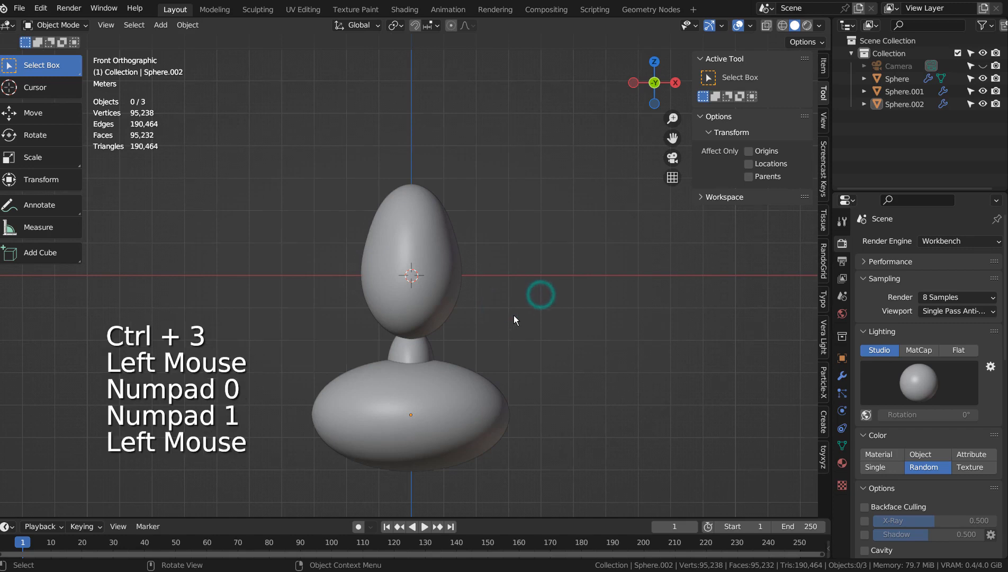
key("KP_0")
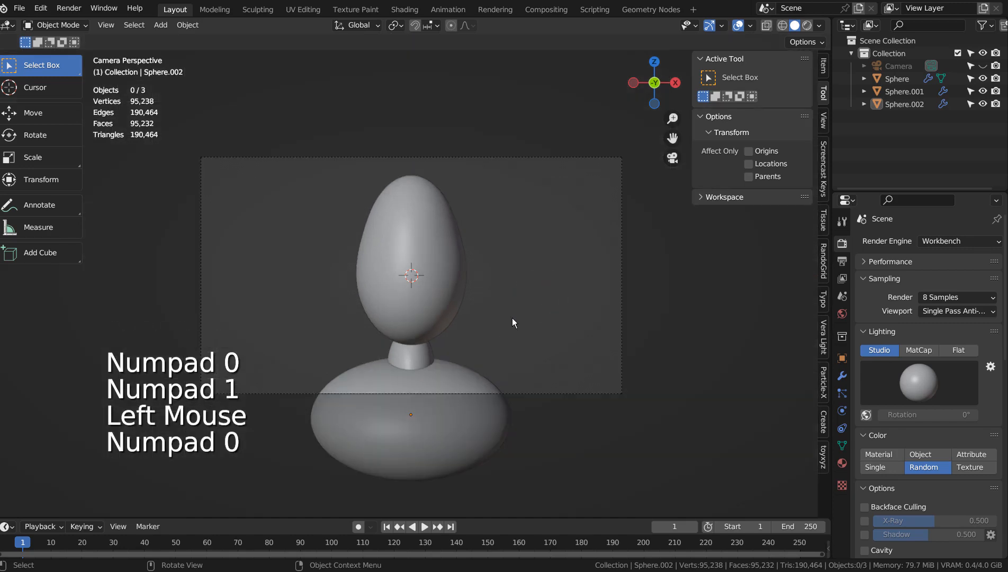
left_click(433, 225)
key("Tab")
key("Tab")
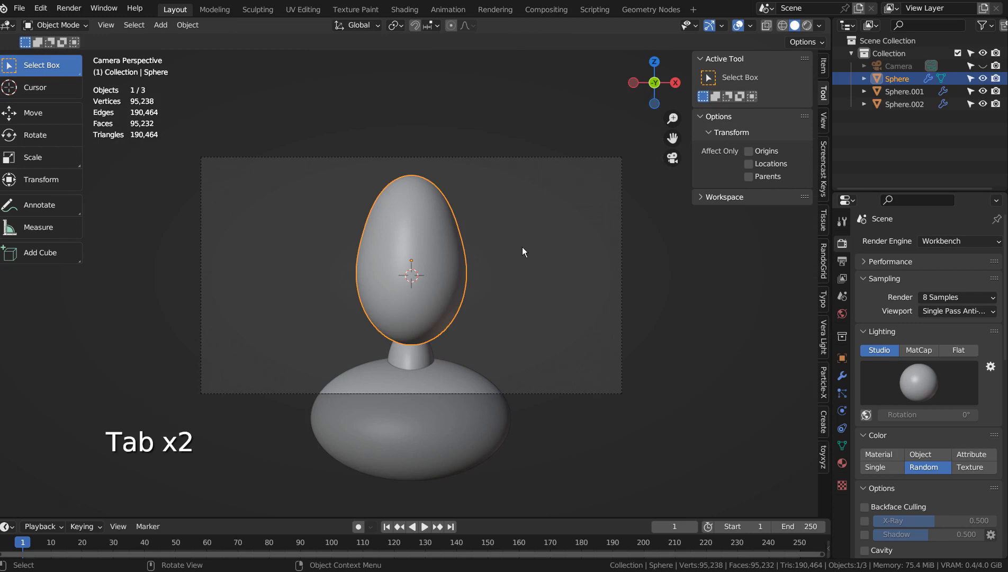
key("F12")
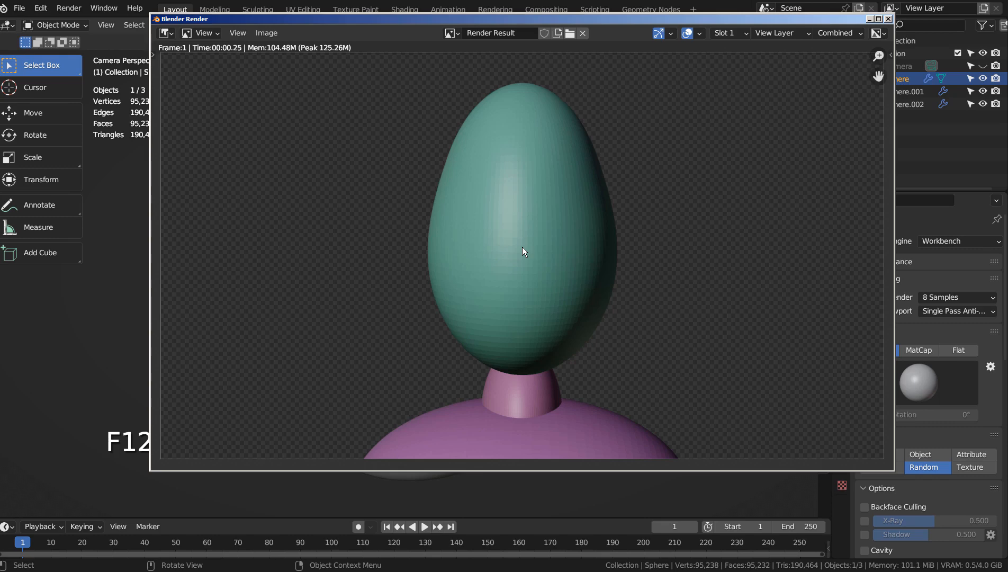
- Switch to the Stable Diffusion web UI and set the txt2img output to 1366 wide and 786 high
double_click(324, 279)
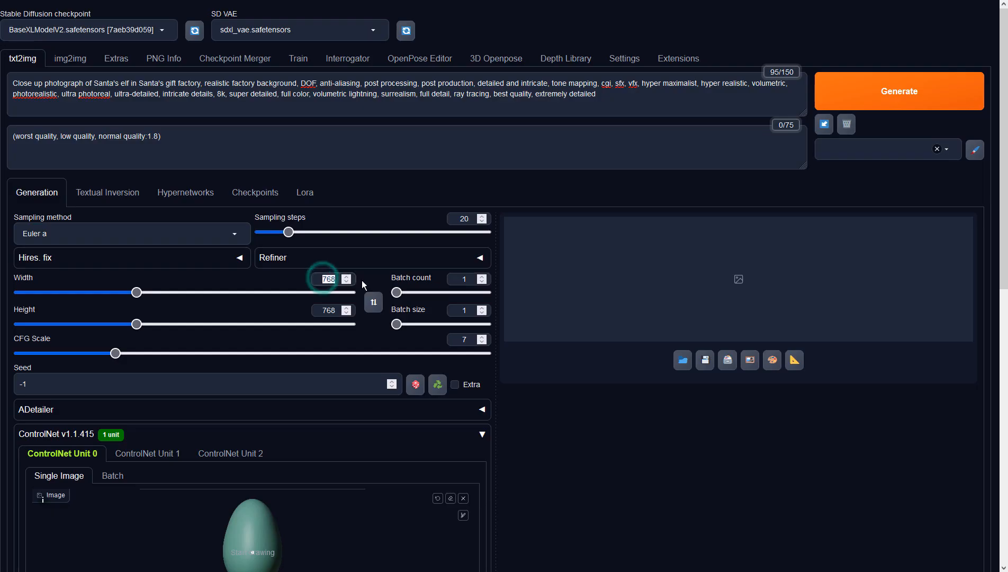
type("1366")
left_click(335, 311)
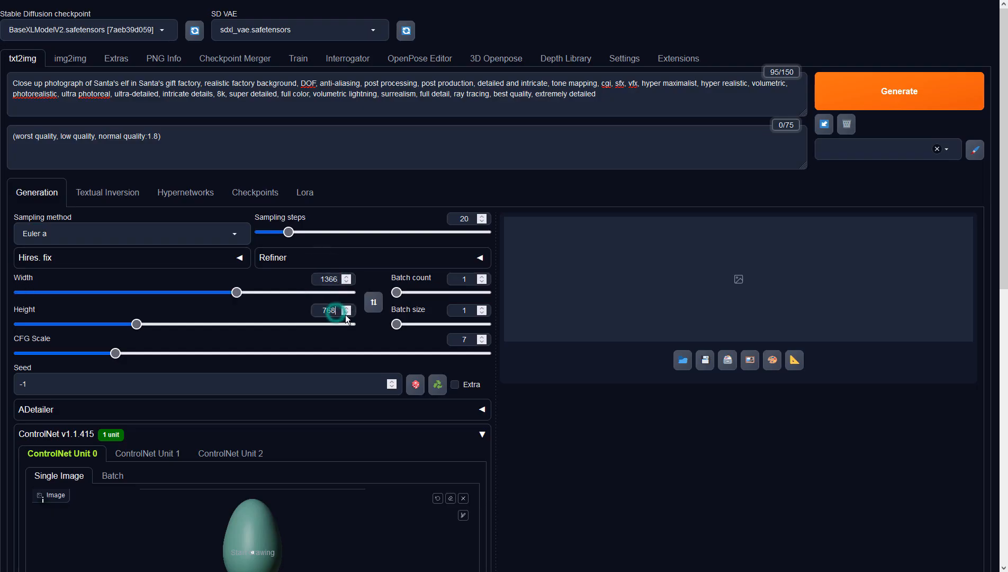
key("BackSpace")
key("BackSpace")
type("36")
scroll(377, 321, "down", 3)
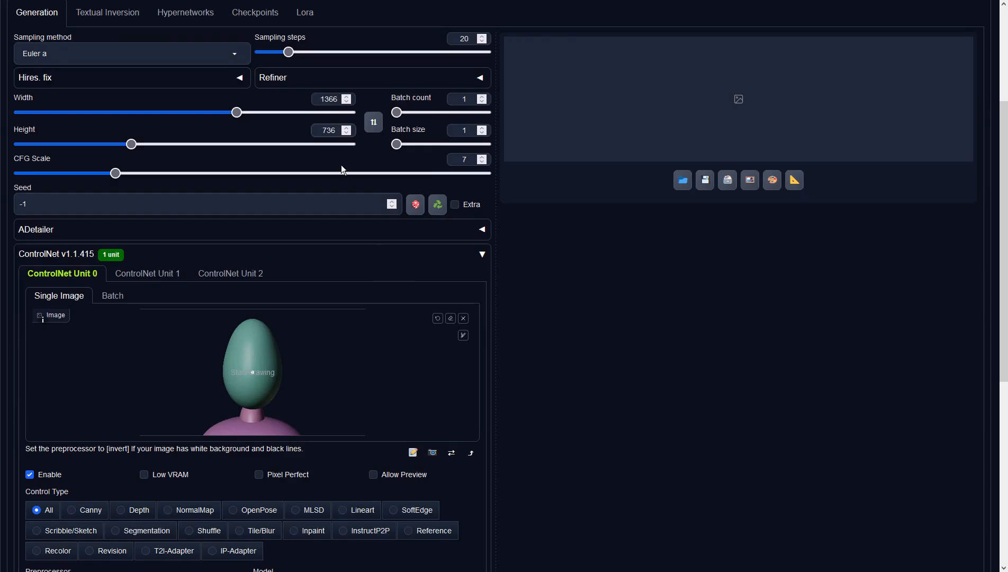
left_click(328, 130)
key("BackSpace")
type("8")
left_click(628, 265)
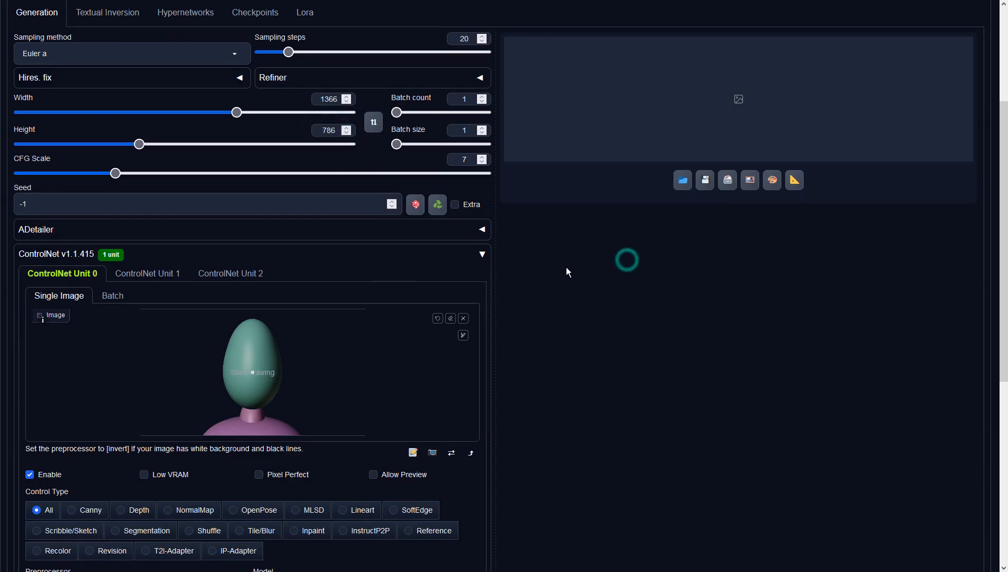
- Set ControlNet Unit 0 to the Depth control type with preprocessor none and the sai_xl_depth_256lora model
scroll(556, 271, "down", 5)
left_click(135, 239)
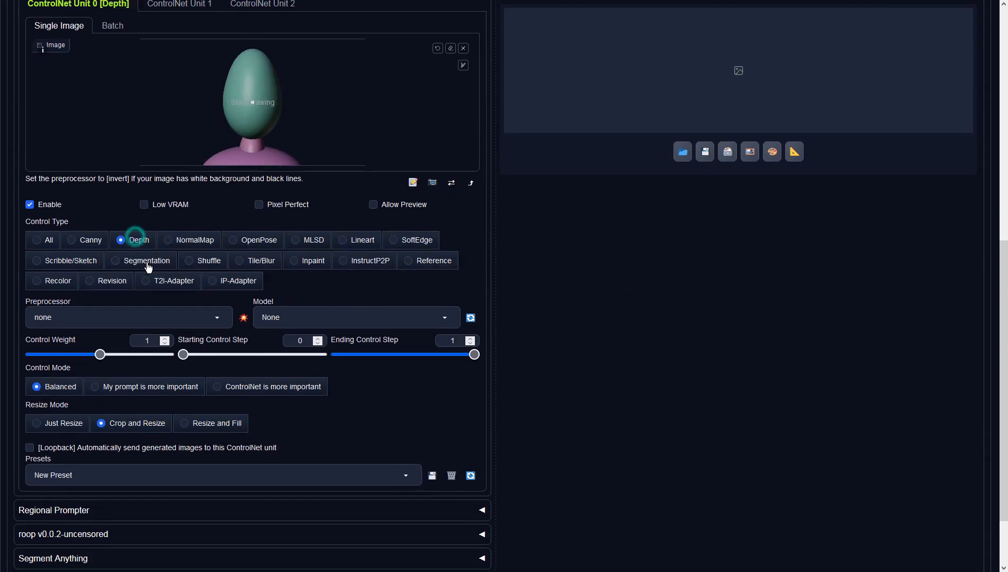
left_click(216, 316)
left_click(53, 259)
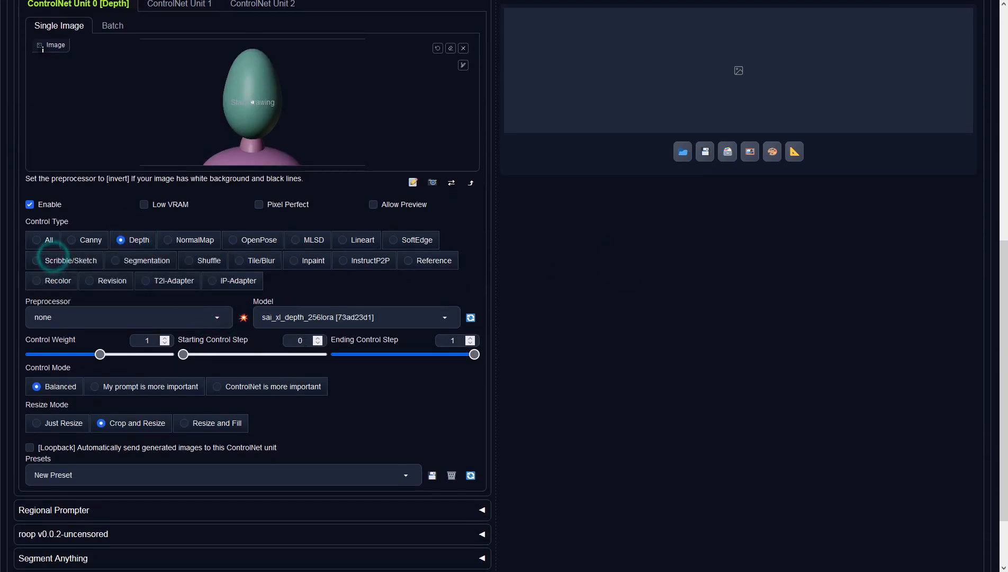
left_click(615, 278)
- Generate the Santa's elf image from the existing txt2img prompt
scroll(616, 278, "up", 8)
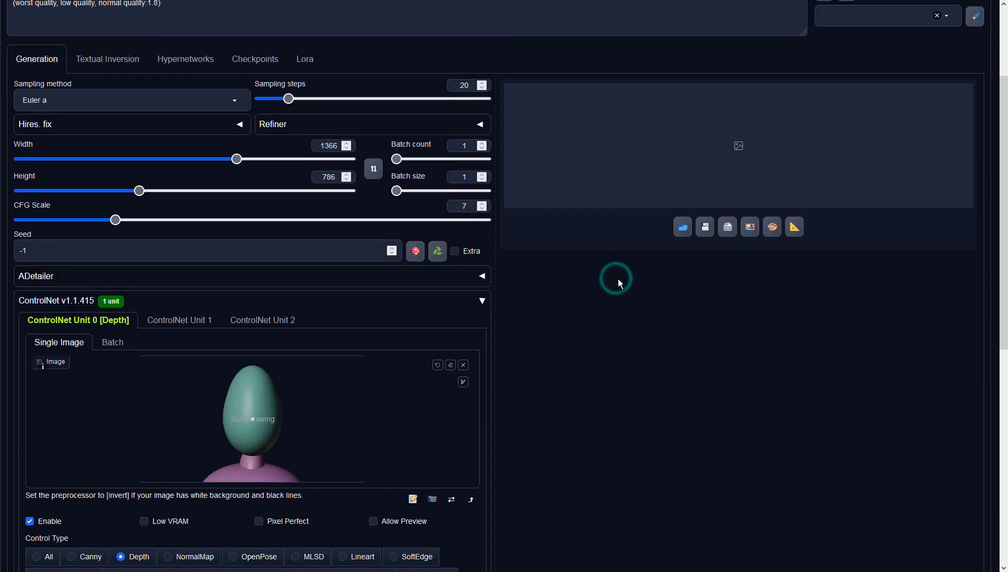
left_click(898, 91)
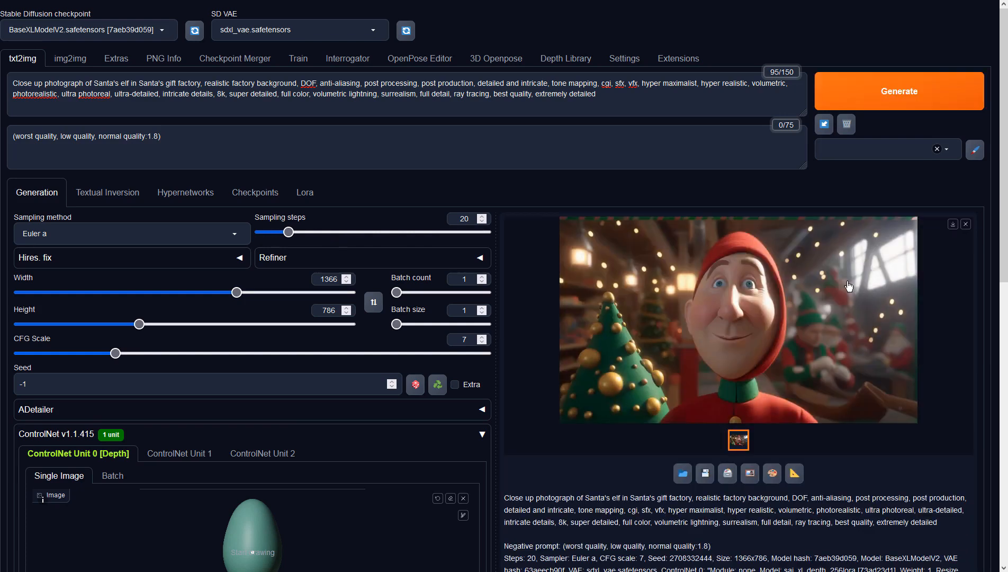
- View the generated elf image at full size and send it to img2img
left_click(847, 281)
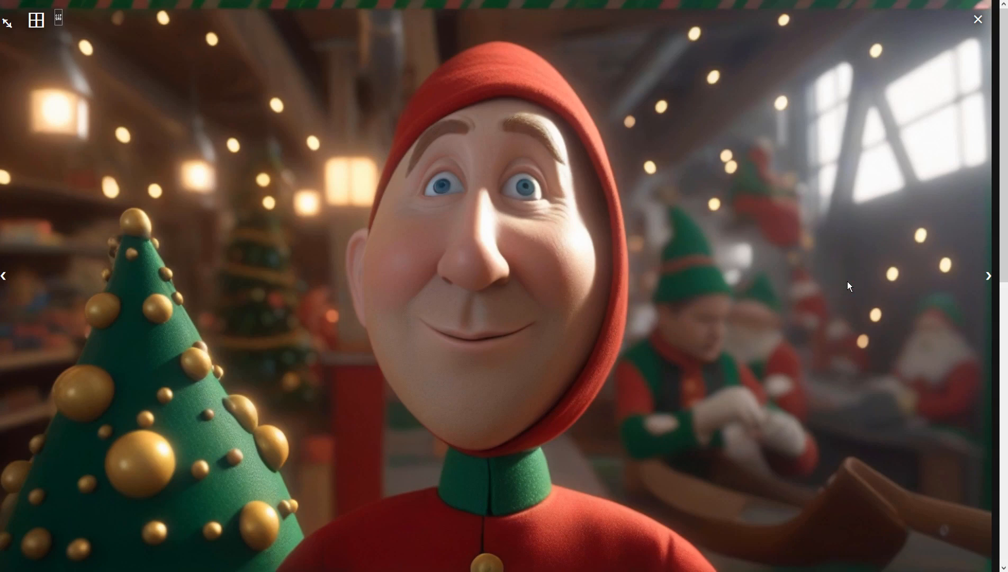
left_click(847, 281)
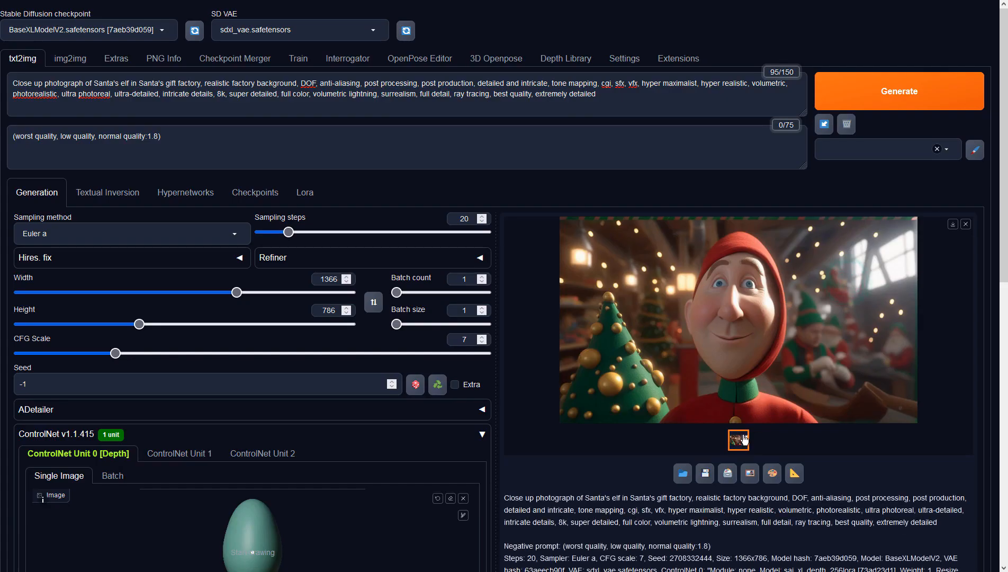
left_click(749, 472)
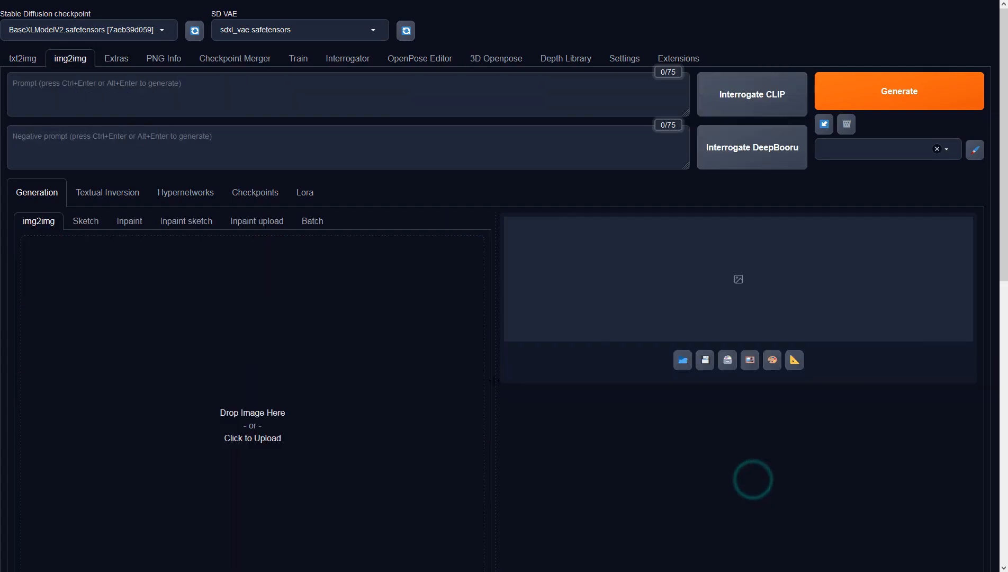
- Set the img2img output size to 1366 wide and 786 high
scroll(541, 354, "down", 4)
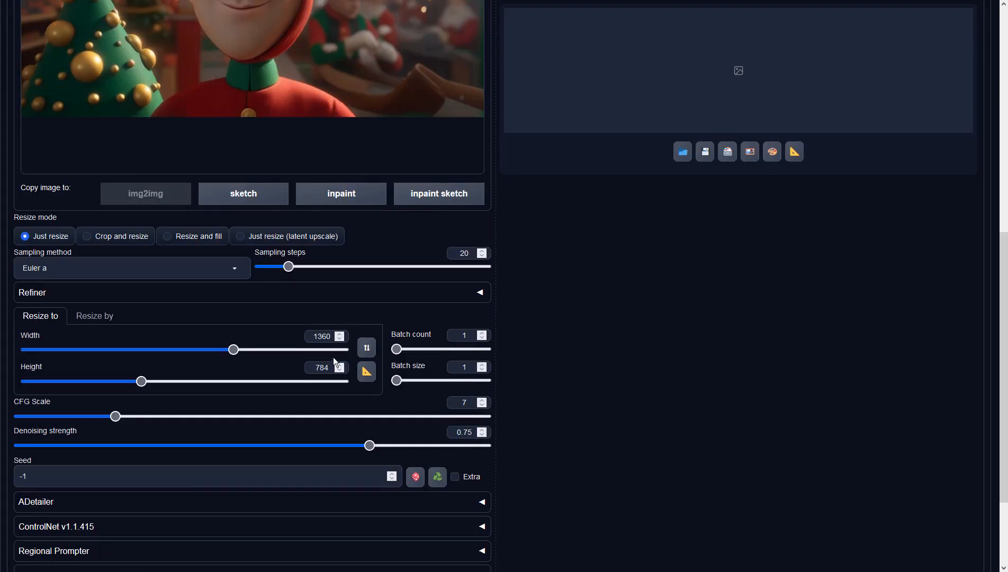
left_click(312, 336)
double_click(311, 336)
type("1366")
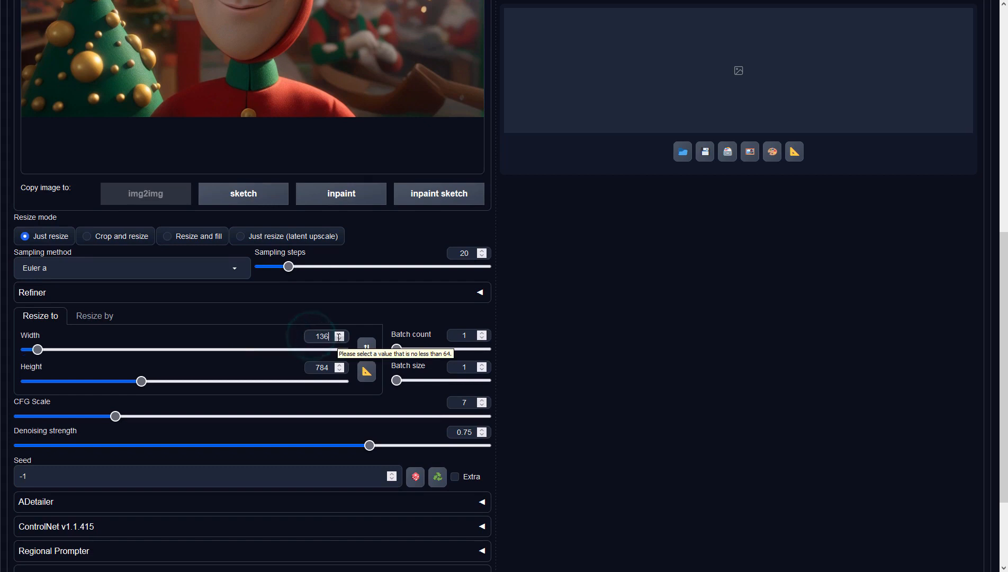
key("Tab")
key("Tab")
type("697")
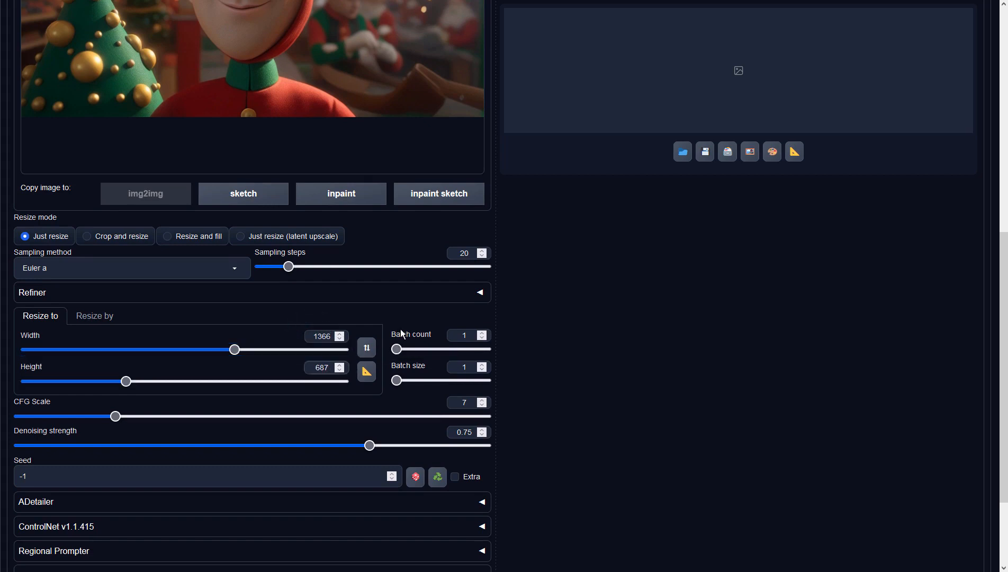
key("BackSpace")
key("BackSpace")
key("BackSpace")
type("7866")
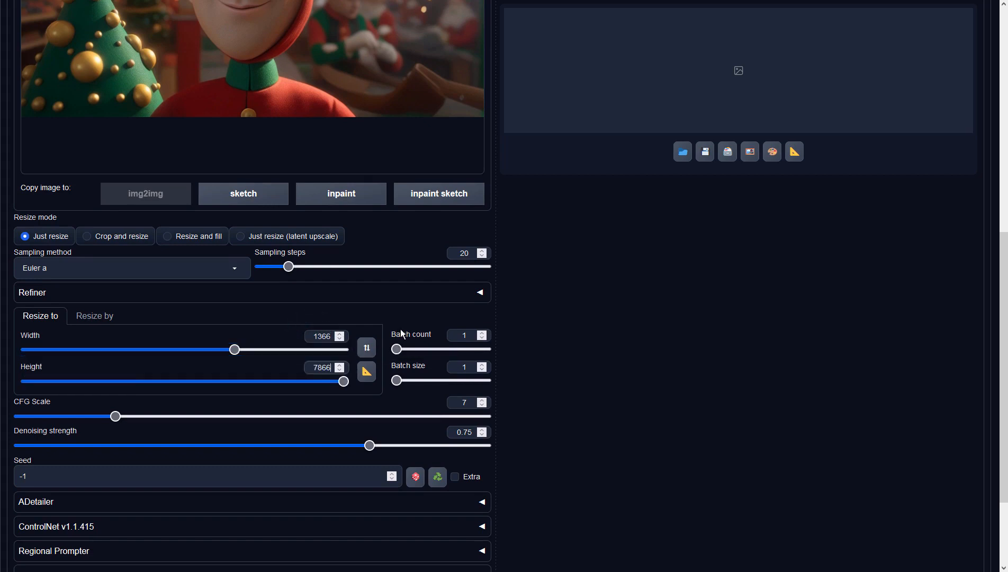
key("BackSpace")
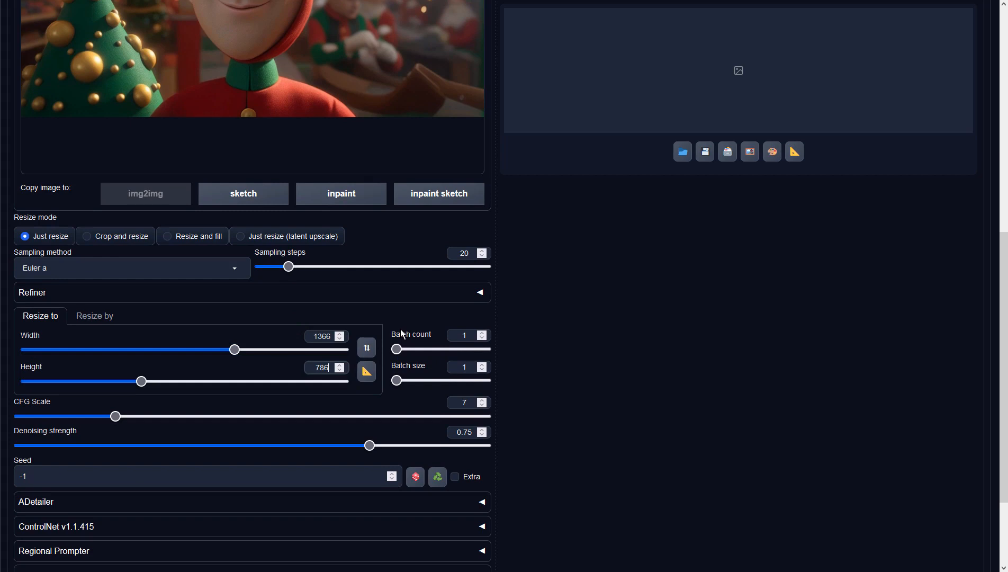
left_click(614, 347)
- Set the denoising strength to 0.9 and start an img2img generation from the elf image
left_click_drag(369, 448, 439, 449)
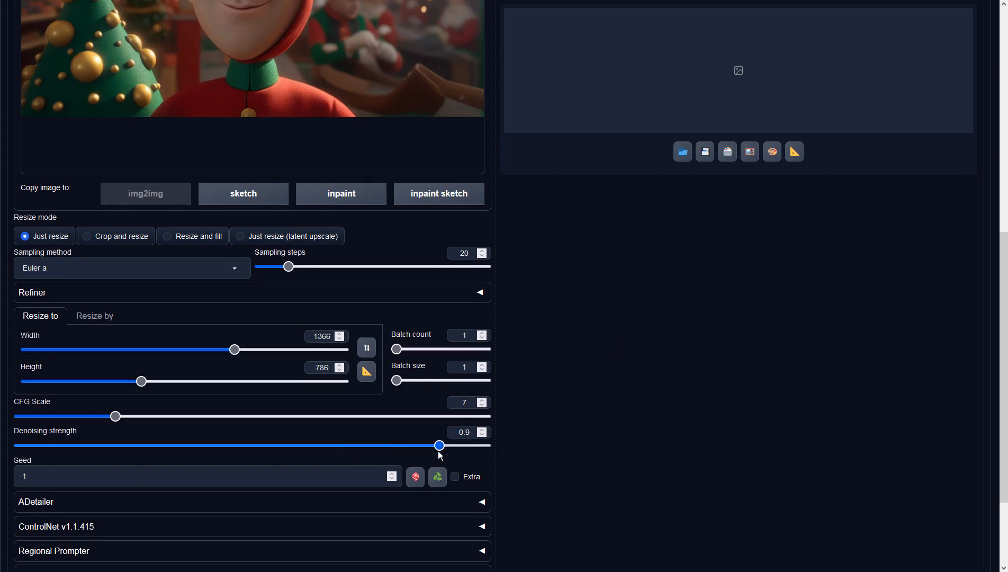
scroll(636, 408, "up", 8)
left_click(877, 106)
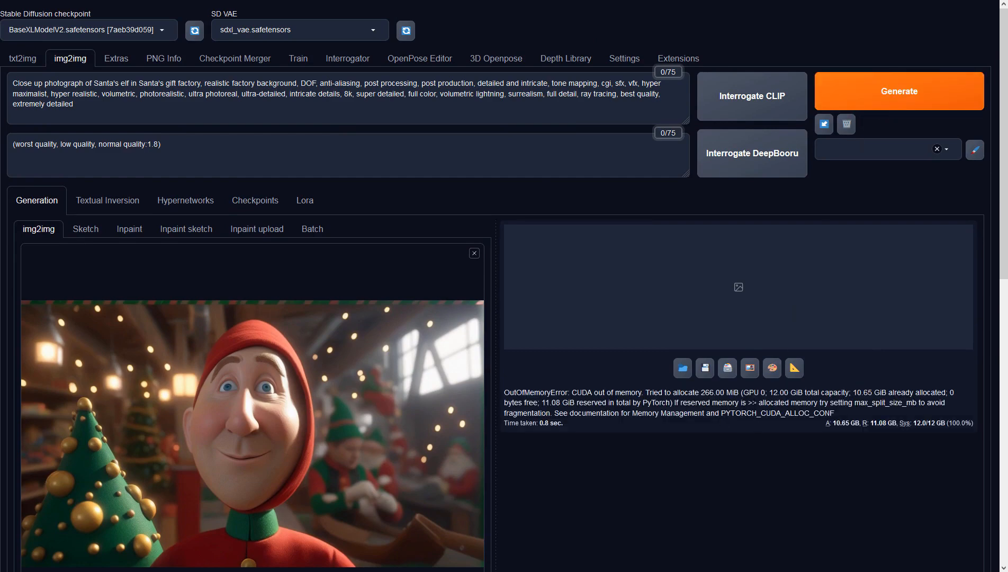
- Check the img2img generation settings and retry generating the image
scroll(733, 400, "down", 4)
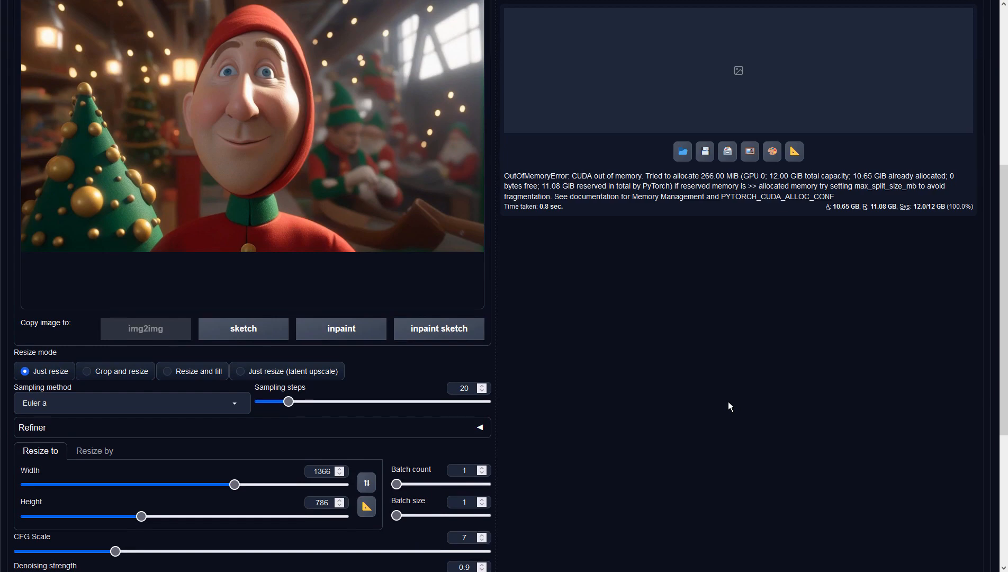
scroll(729, 406, "down", 4)
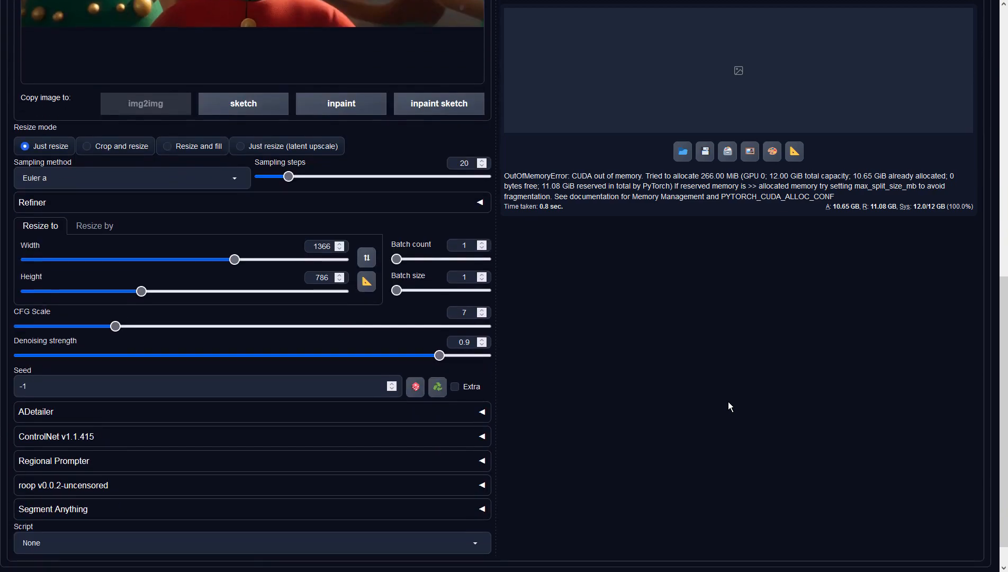
scroll(728, 402, "up", 8)
left_click(822, 104)
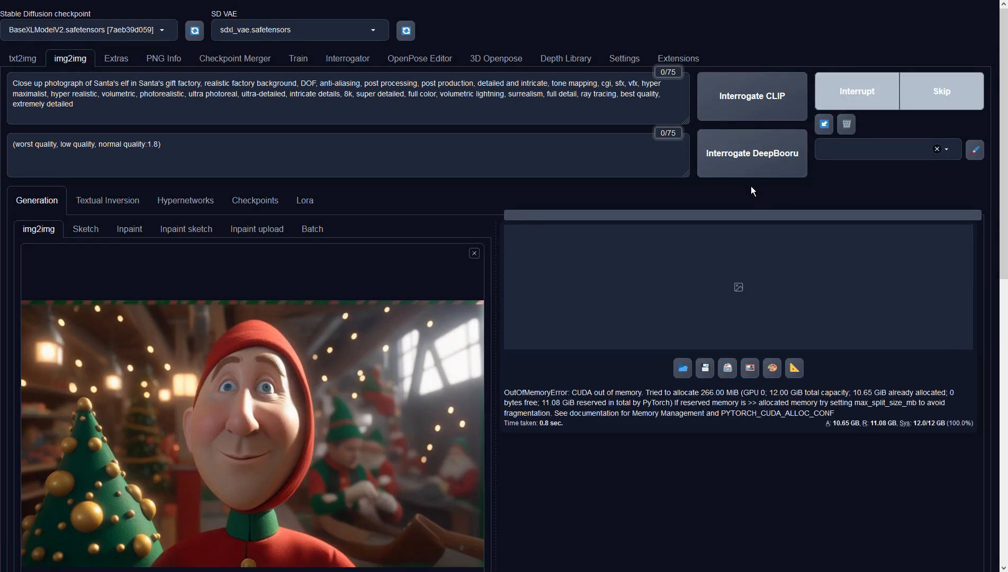
- Generate another Santa's elf image from the existing txt2img prompt and send it to img2img
left_click(20, 58)
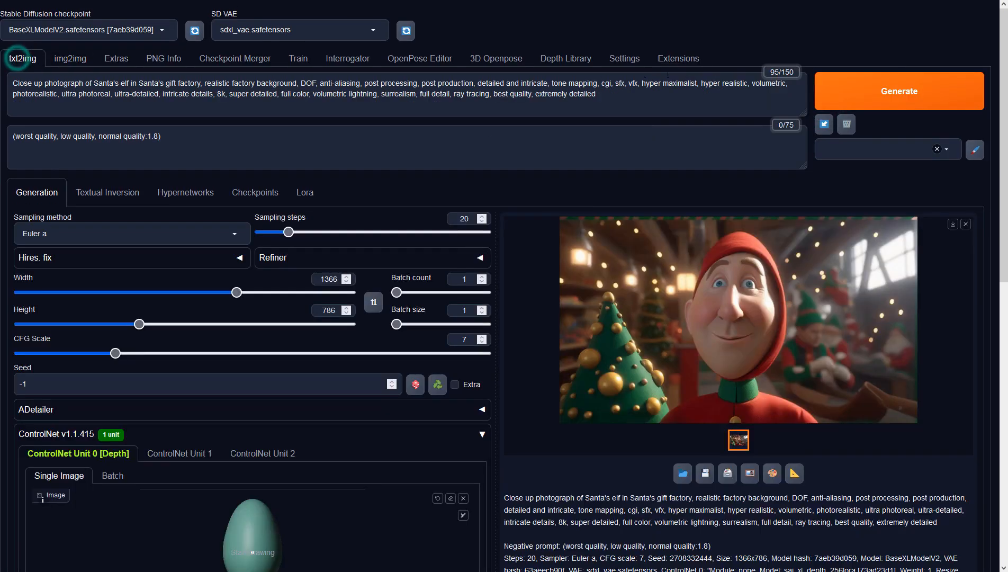
left_click(856, 93)
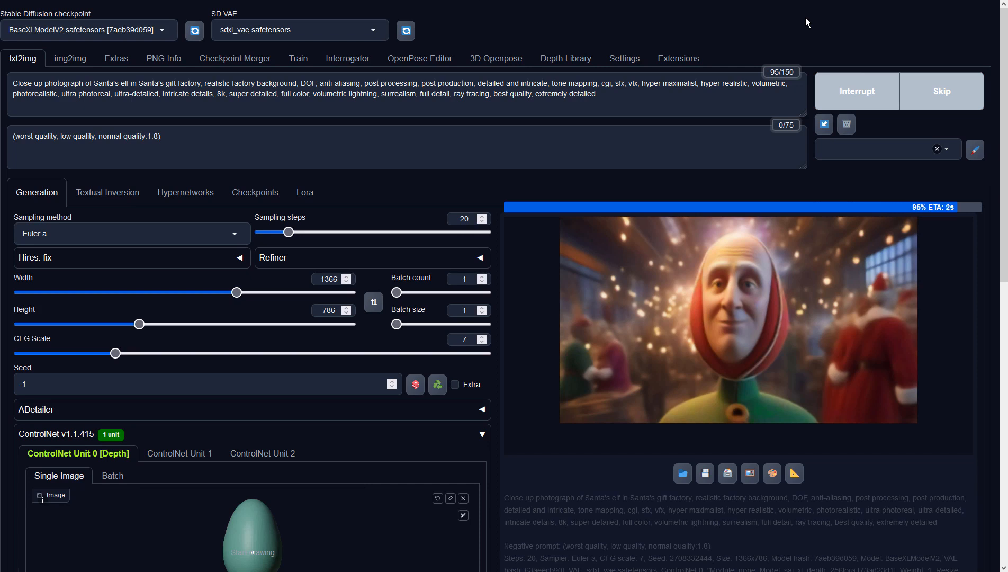
left_click(774, 327)
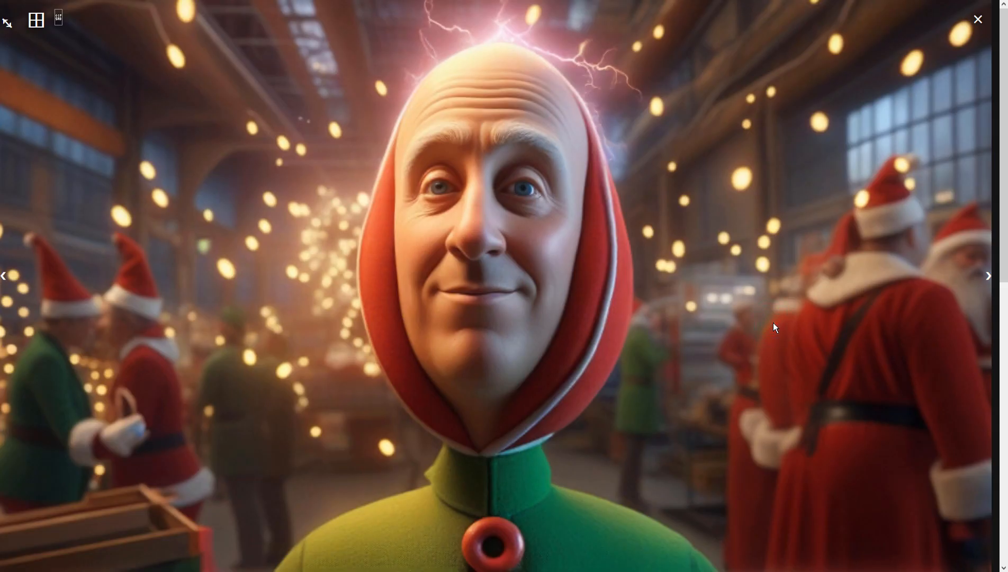
left_click(773, 321)
left_click(749, 462)
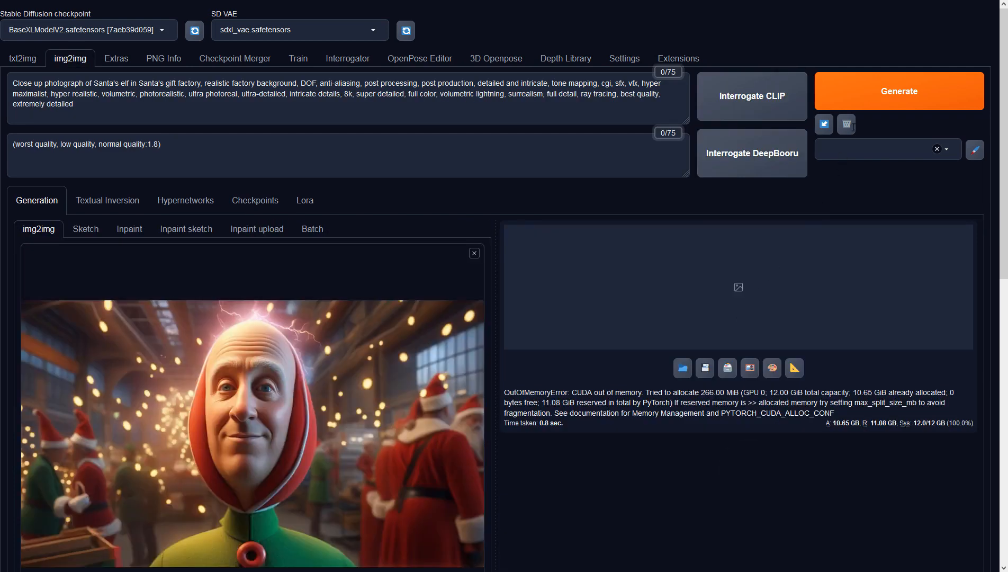
- Try generating from the new elf image in img2img, and retry with the size detected from the input image
left_click(871, 90)
scroll(435, 310, "down", 3)
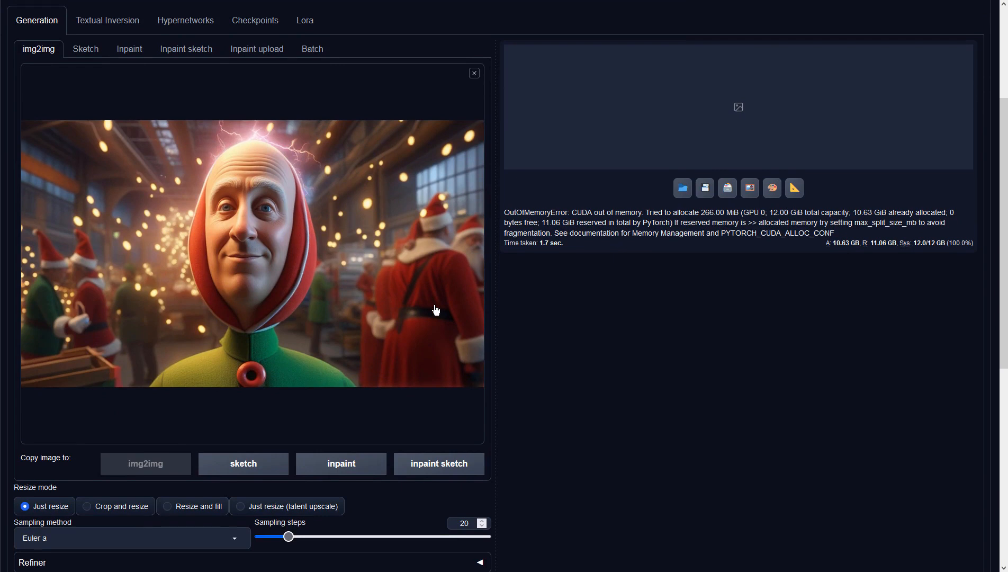
scroll(435, 311, "down", 4)
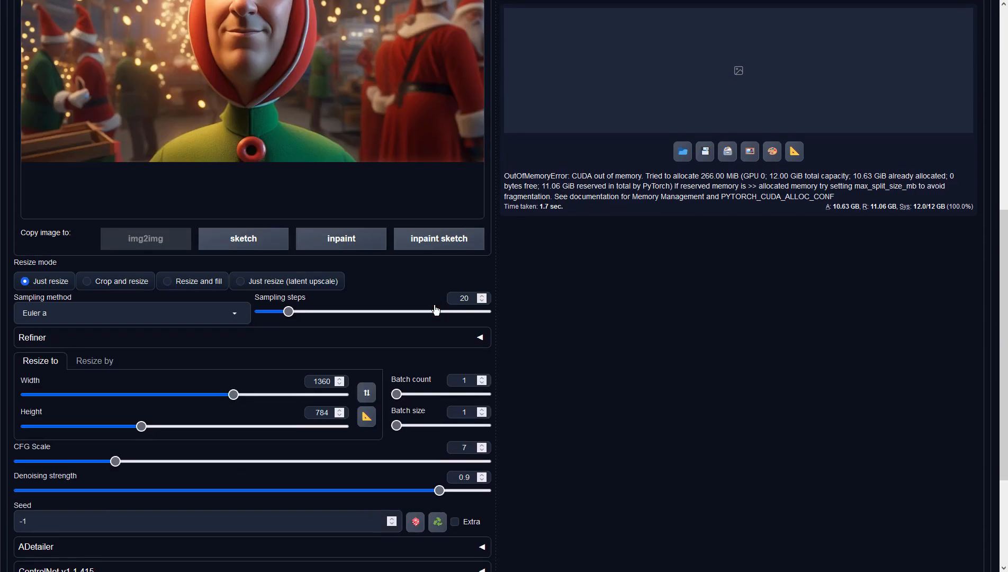
scroll(434, 310, "down", 2)
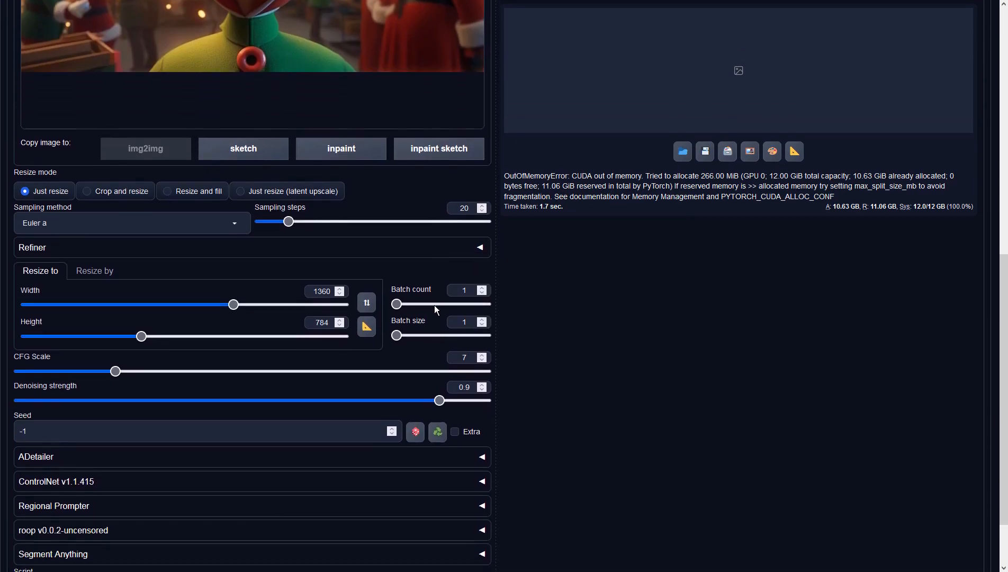
left_click(367, 303)
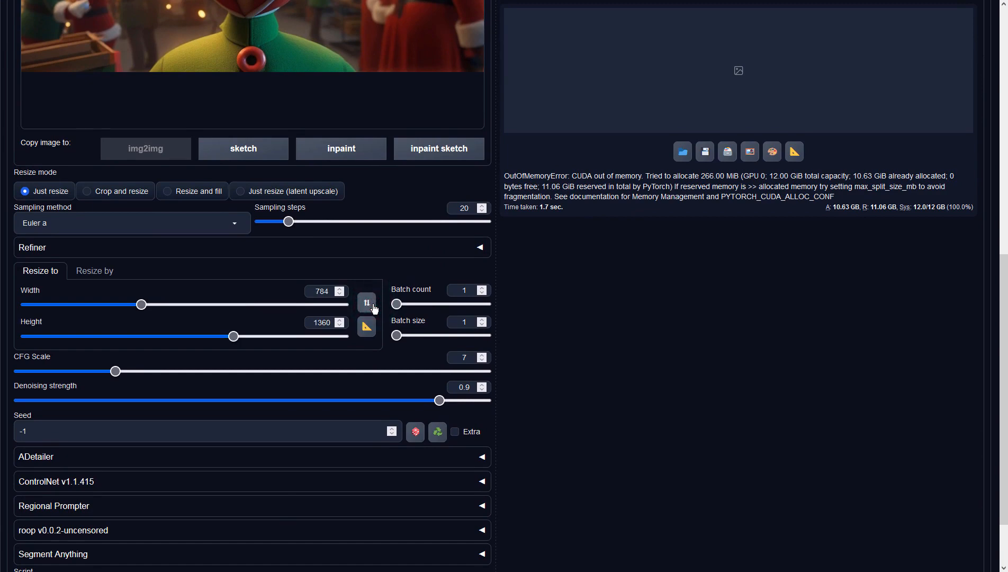
left_click(367, 325)
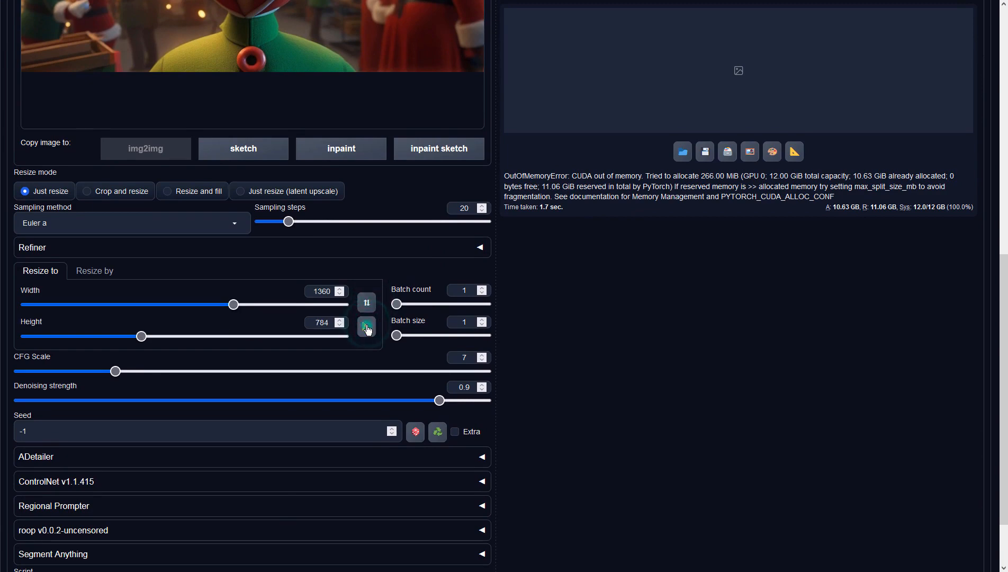
scroll(572, 316, "up", 9)
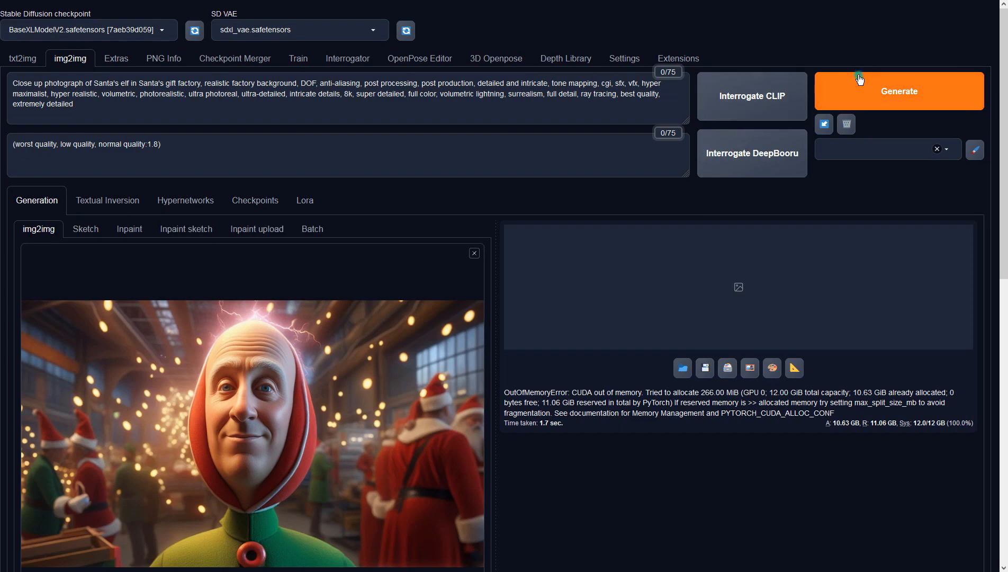
left_click(859, 79)
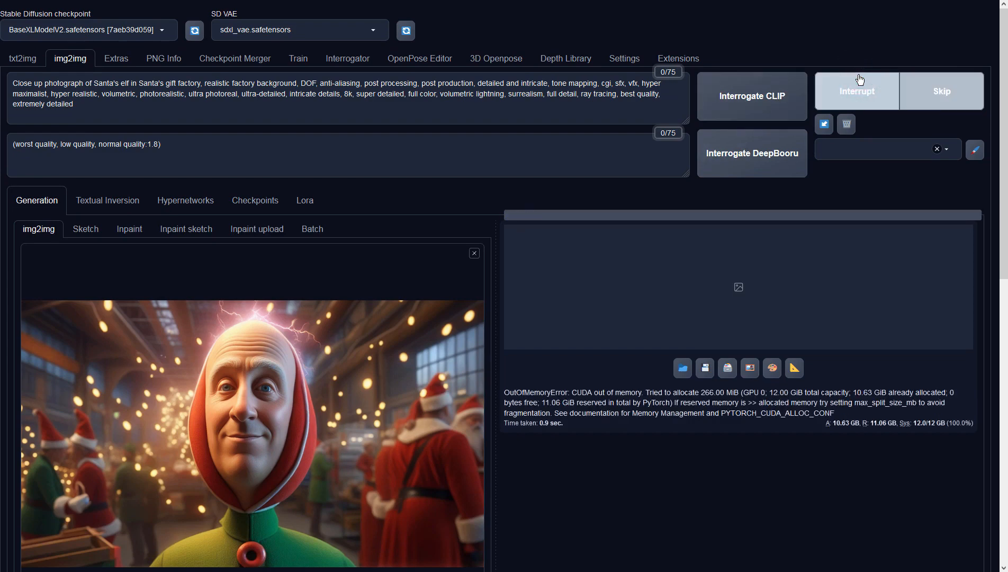
- Set the txt2img output to 960 wide and 540 high and generate a new elf image
left_click(16, 58)
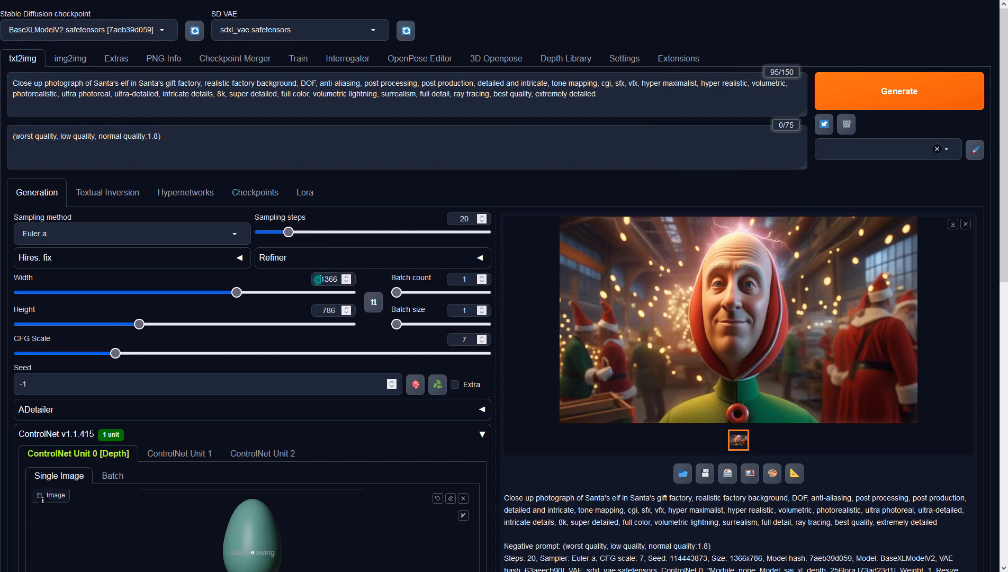
double_click(320, 279)
type("960")
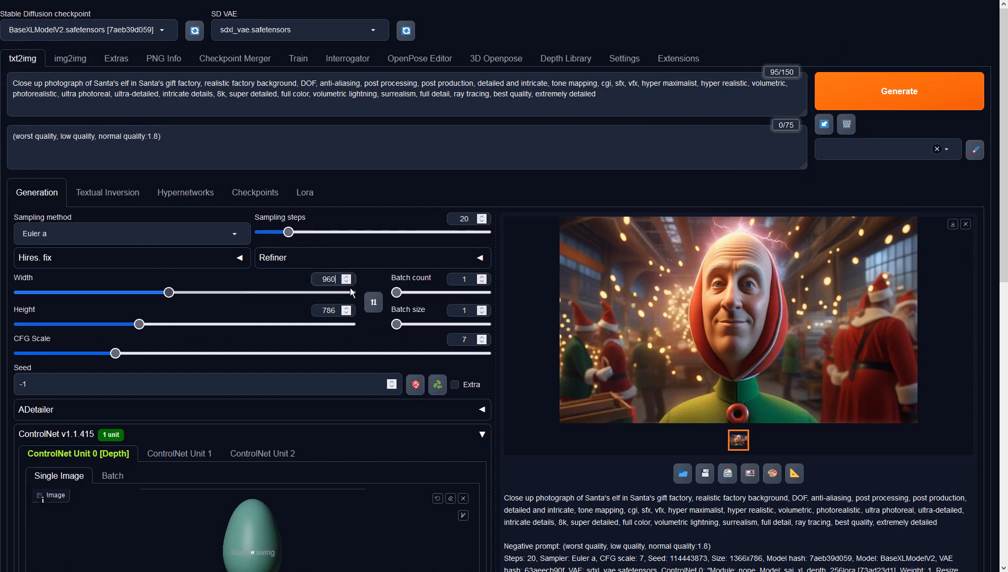
type("540")
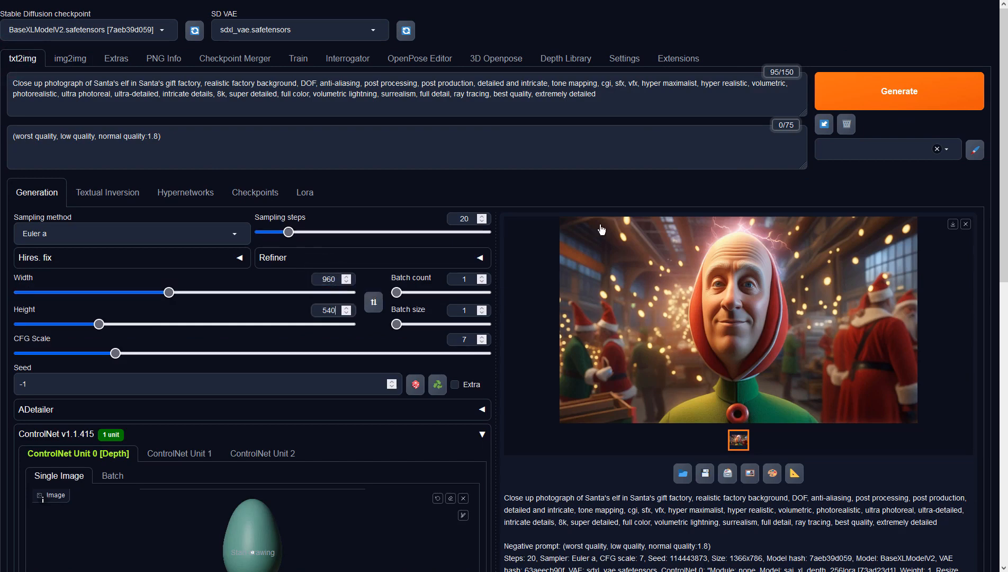
left_click(889, 86)
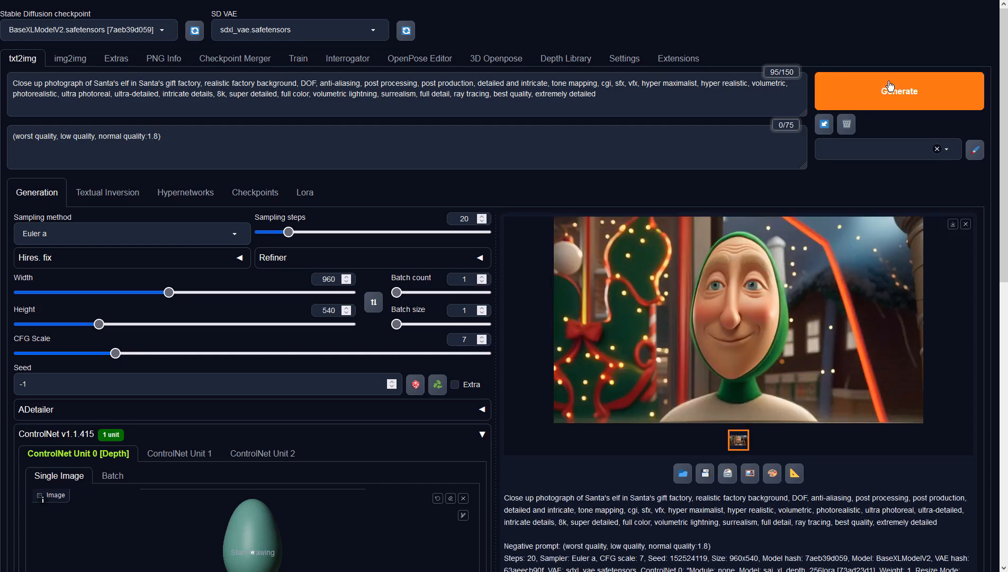
- Inspect the 960 by 540 elf image at full size and send it to img2img
left_click(860, 276)
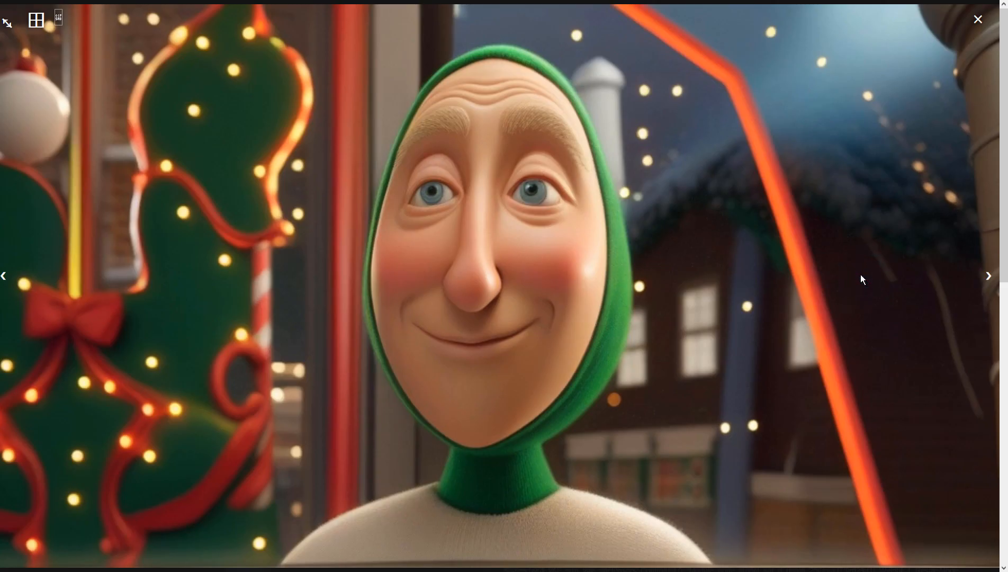
left_click(859, 274)
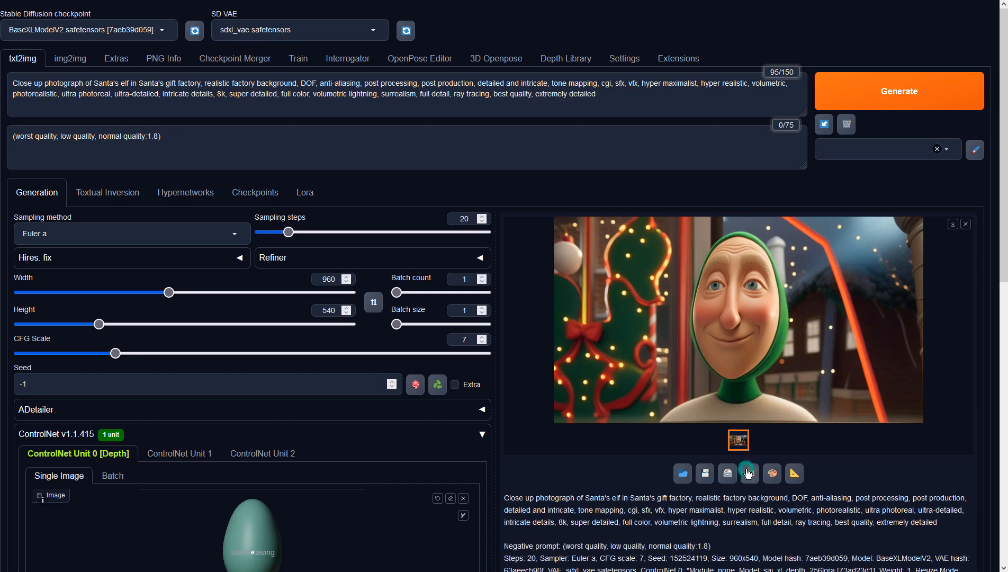
left_click(748, 472)
- Generate an img2img version of the green-hooded elf and view the result at full size
left_click(887, 92)
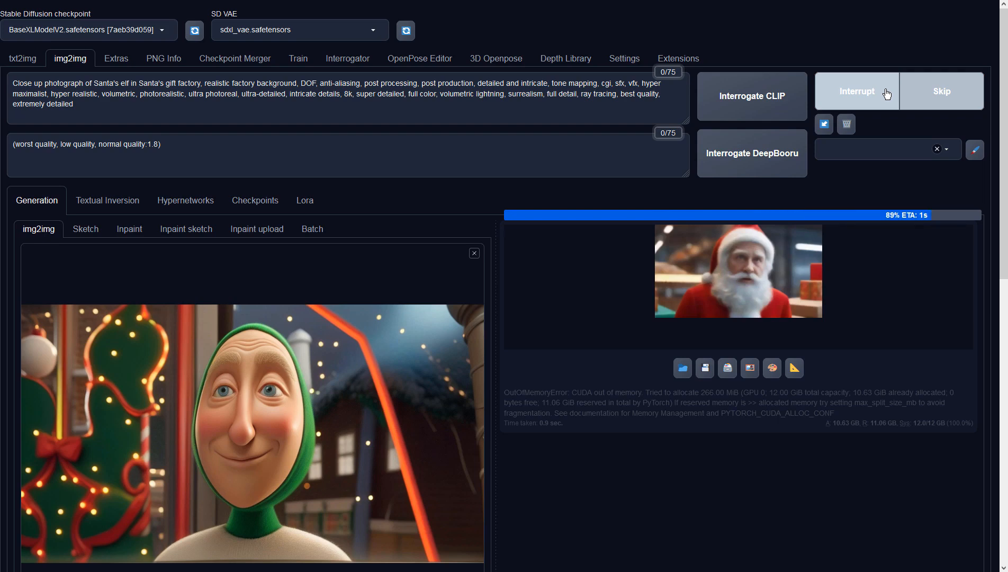
left_click(867, 307)
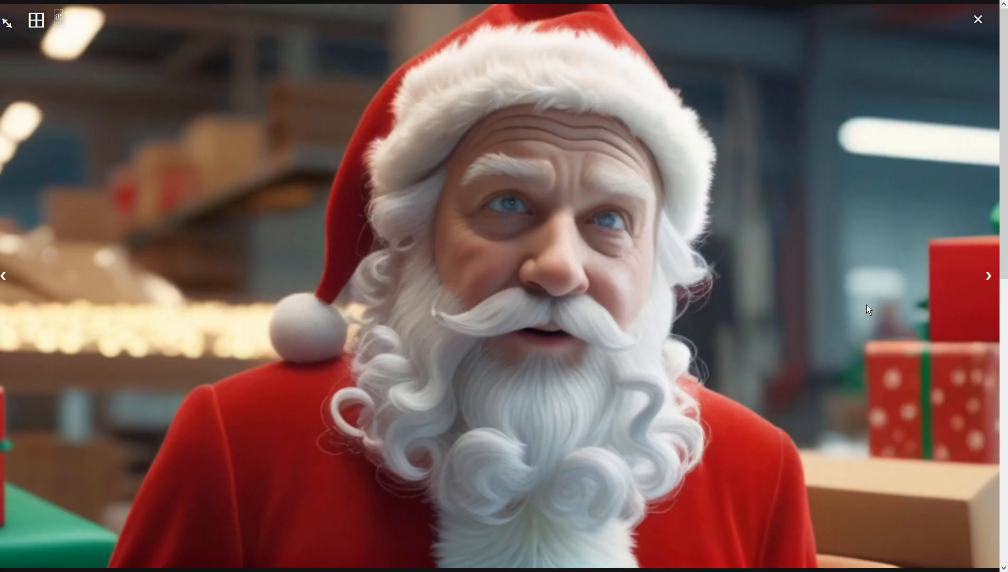
left_click(866, 305)
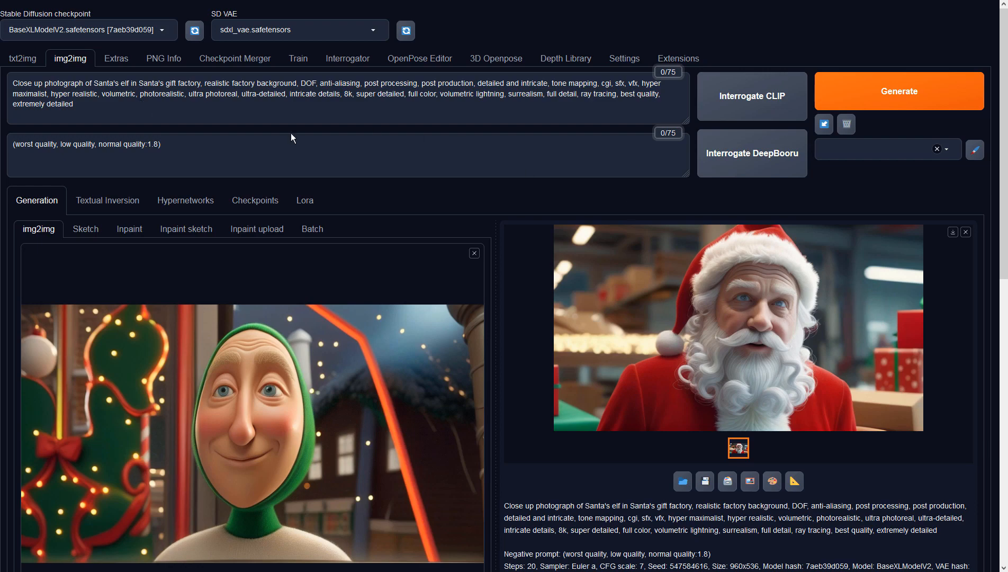
- Review the img2img size and denoising settings and generate another version of the elf image
scroll(512, 442, "down", 4)
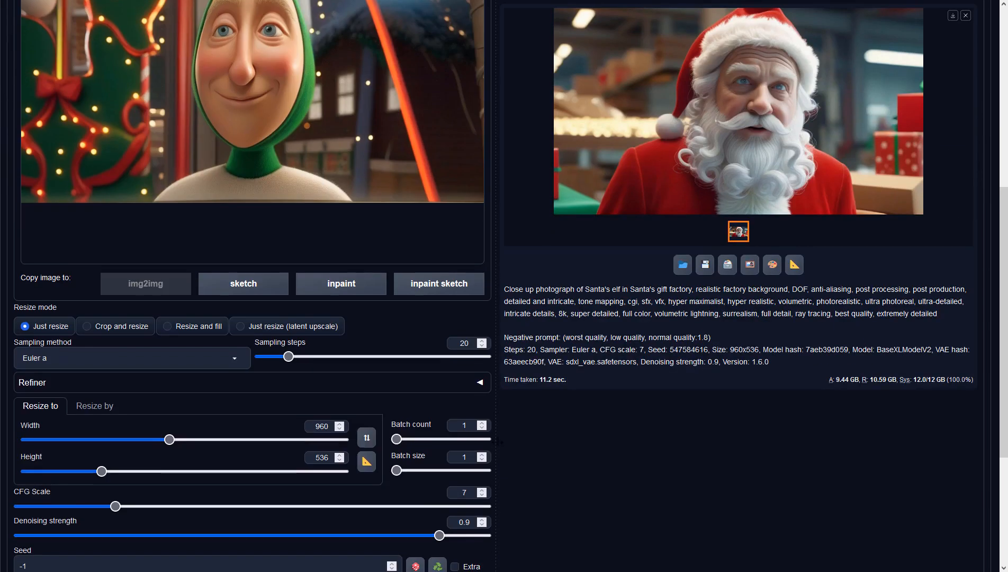
scroll(563, 483, "up", 4)
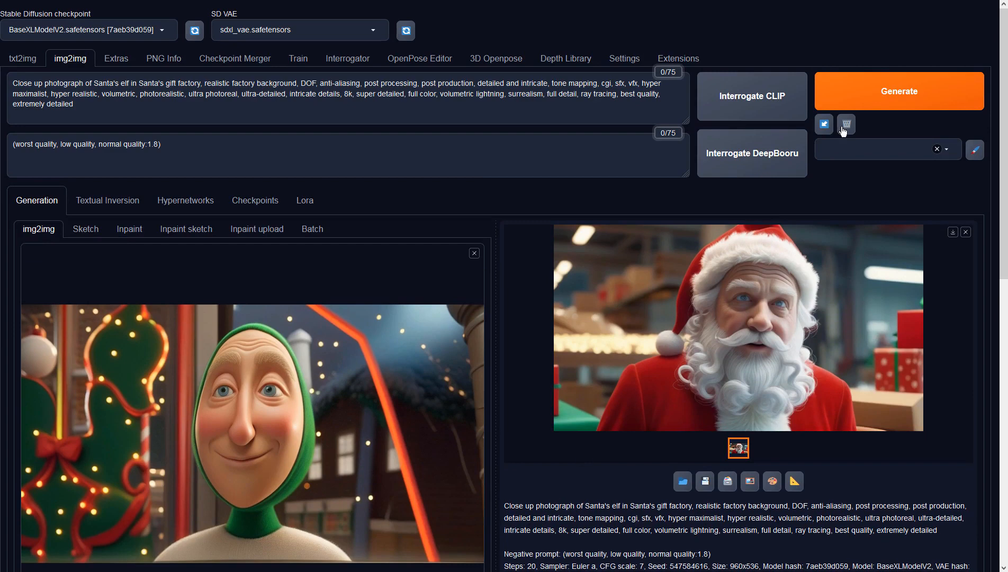
left_click(852, 109)
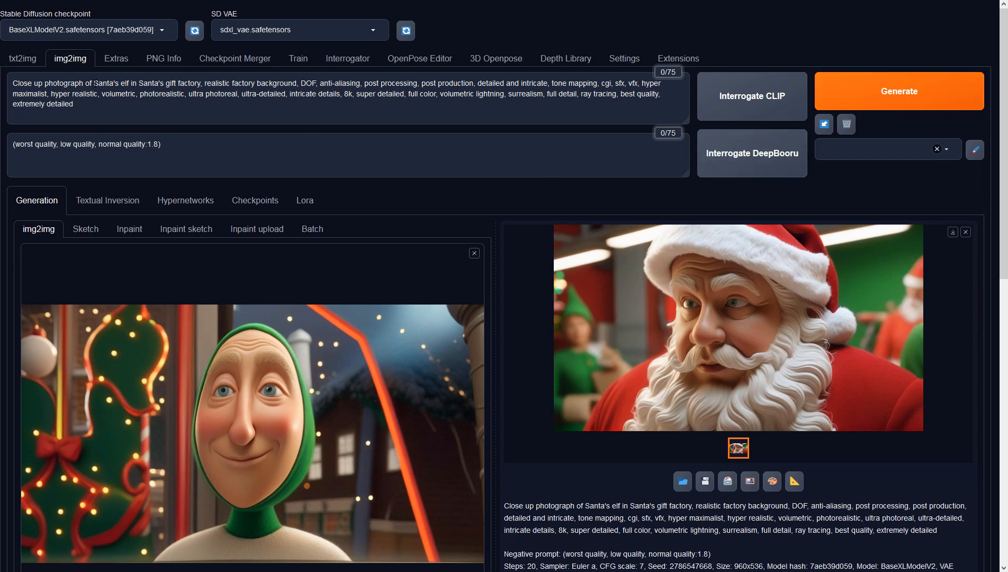
- Enclose "Close up photograph of Santa's elf" in parentheses in the img2img prompt
left_click(131, 84)
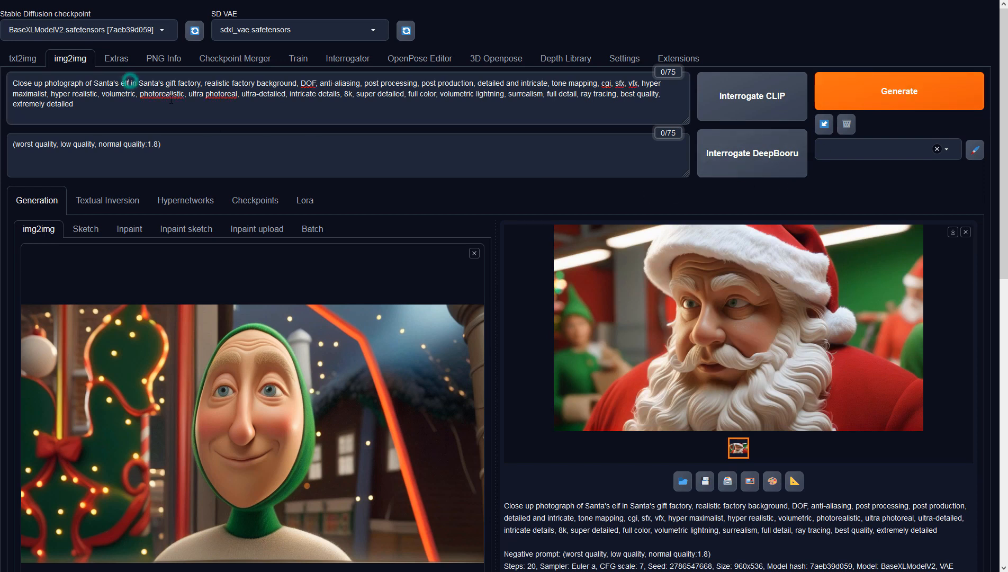
type(")")
key("Home")
type("(")
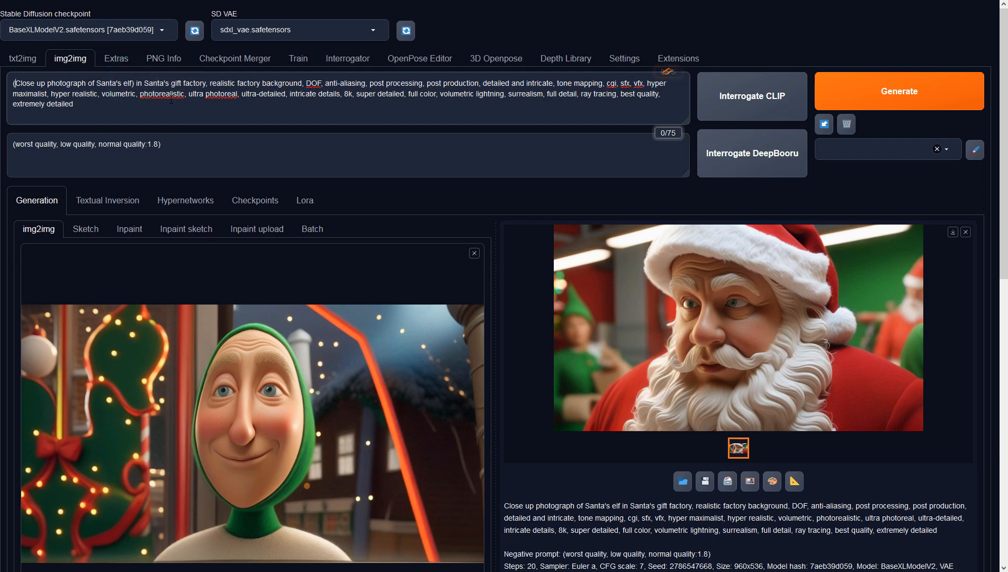
- Add a comma after the parenthesized elf phrase in the img2img prompt and enclose "in Santa's gift factory" in parentheses
key("Right")
key("Right")
key("Right")
key("Right")
key("Right")
key("Right")
key("Right")
key("Right")
key("Right")
key("Right")
key("Right")
key("Right")
key("Right")
key("Right")
key("Right")
key("Right")
key("Right")
key("Right")
key("Right")
key("Right")
key("Right")
key("Right")
key("Right")
key("Right")
key("Right")
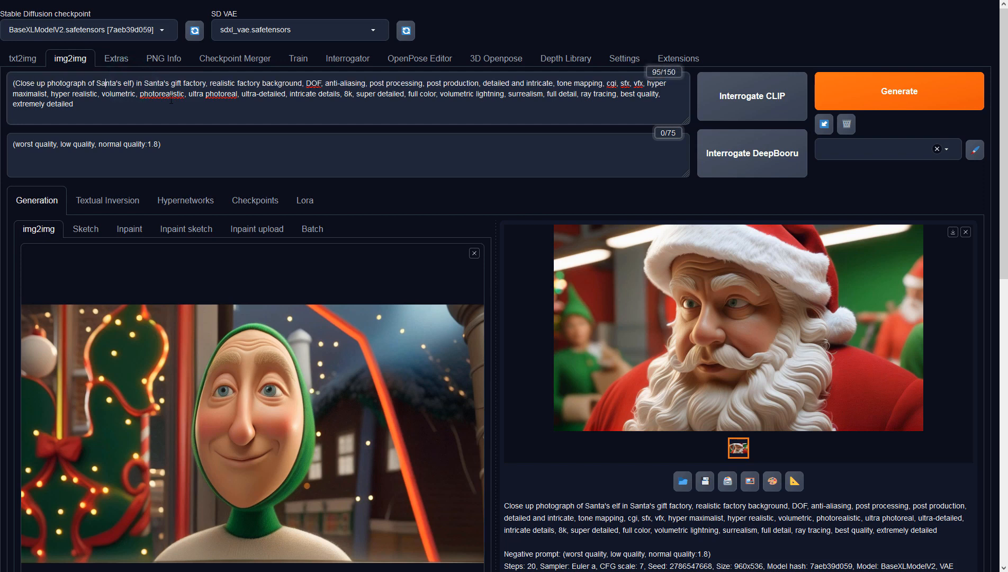
type(",")
key("Right")
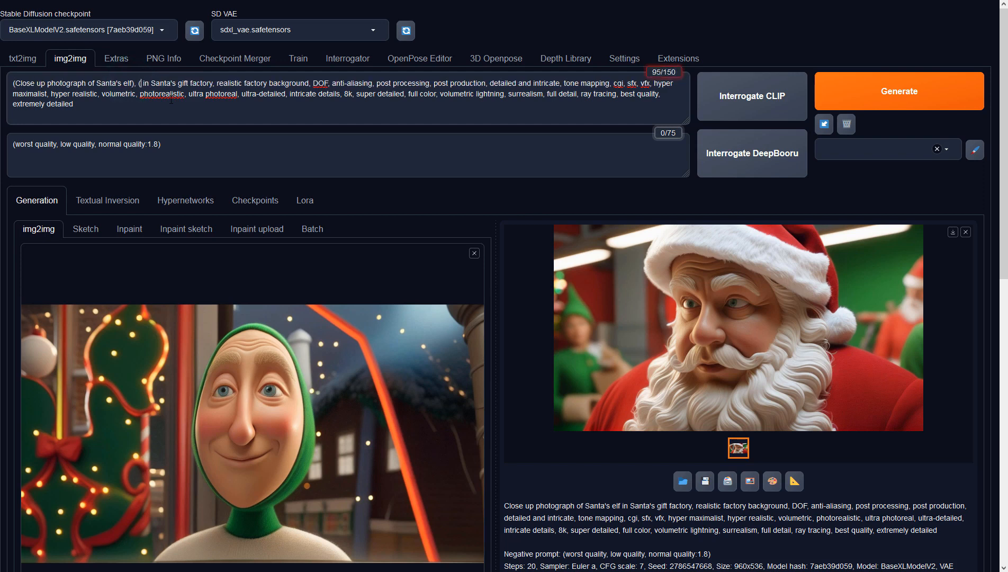
type("(")
key("Right")
key("Right")
key("Right")
key("Right")
key("Right")
key("Right")
key("Right")
key("Right")
key("Right")
key("Right")
key("Right")
key("Right")
key("Right")
key("Right")
key("Right")
key("Right")
key("Right")
key("Right")
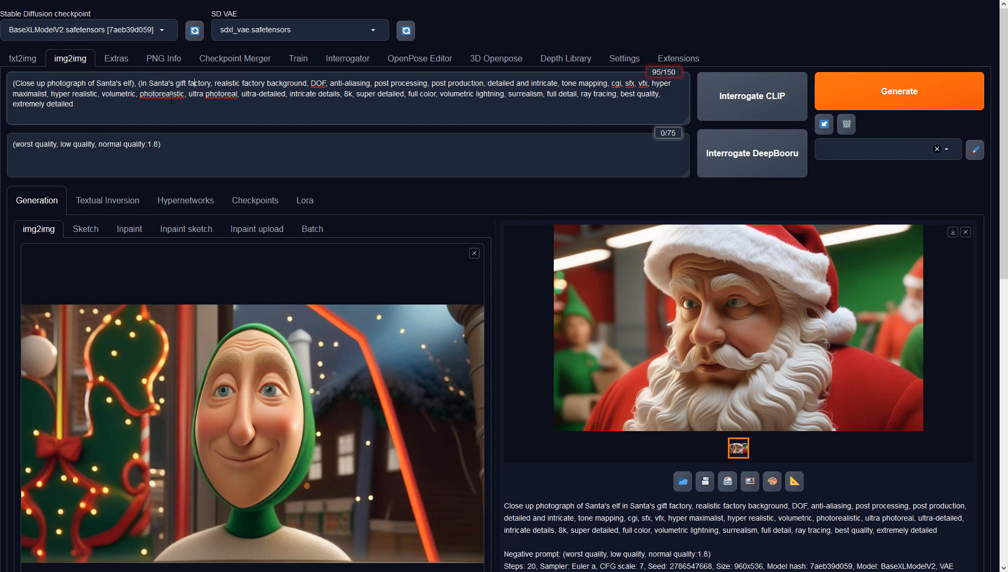
type(")")
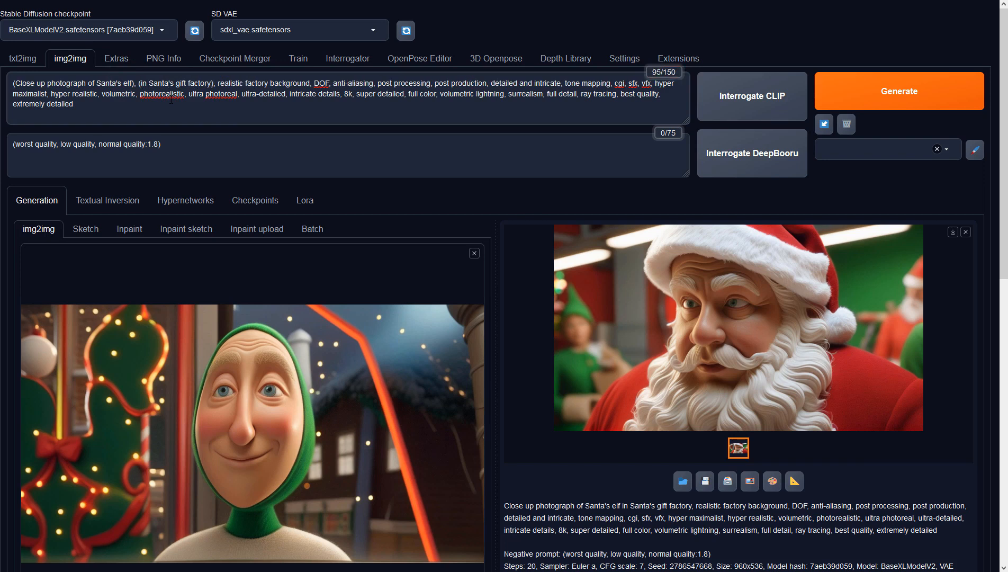
- Generate two img2img versions with the parenthesized elf and gift factory phrases
left_click(171, 100)
left_click(833, 95)
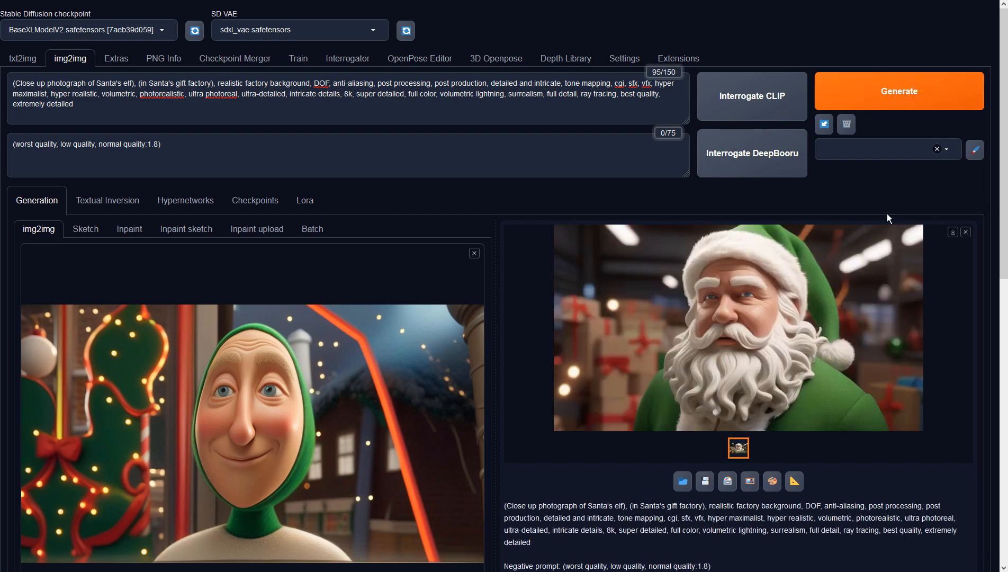
left_click(874, 107)
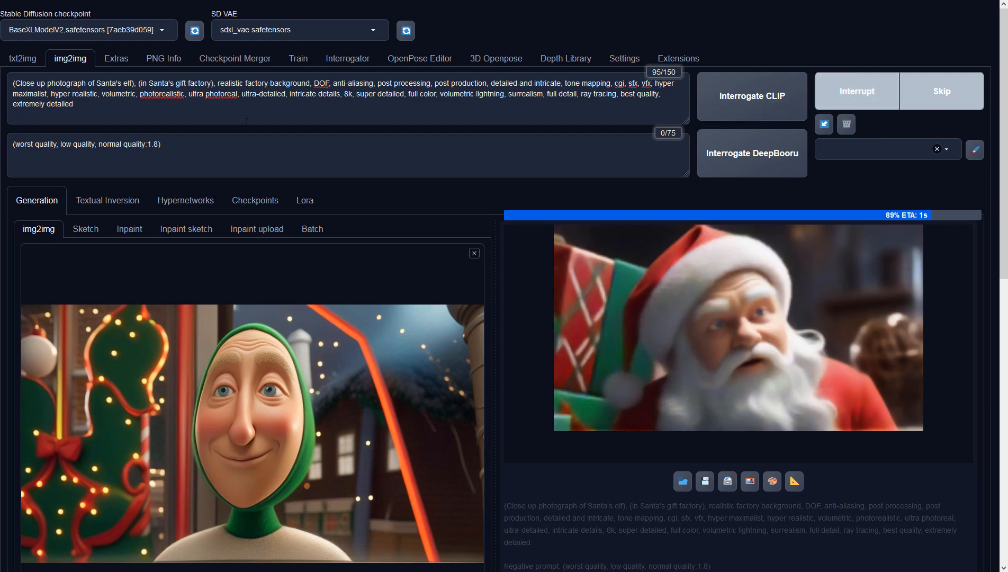
- Append "(Please draw Santa's elf, not Santa Claus..)" to the end of the img2img prompt
left_click(200, 108)
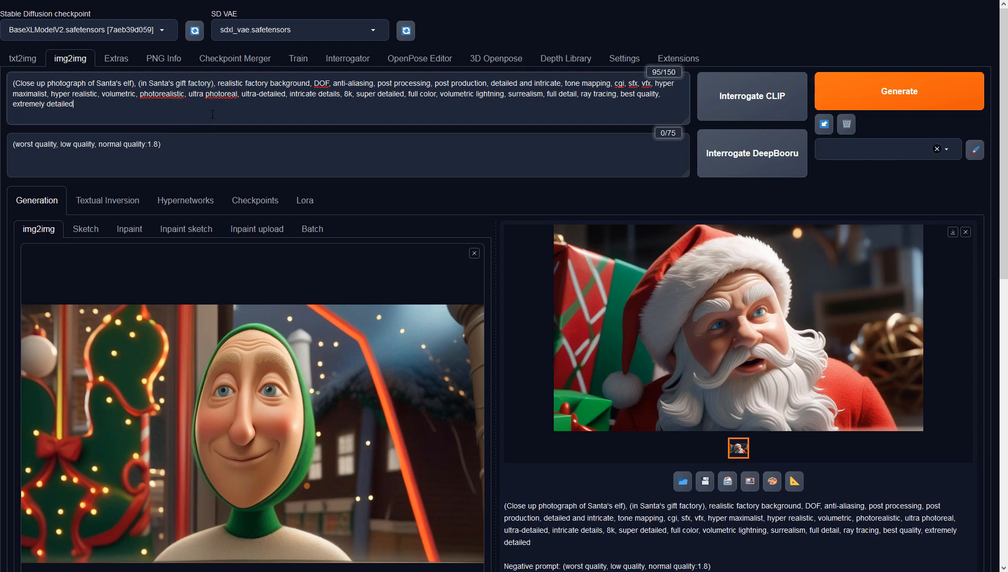
type("(pLE")
key("BackSpace")
key("BackSpace")
key("BackSpace")
type("pLEAS")
key("BackSpace")
key("BackSpace")
key("BackSpace")
key("BackSpace")
key("BackSpace")
type("Please d")
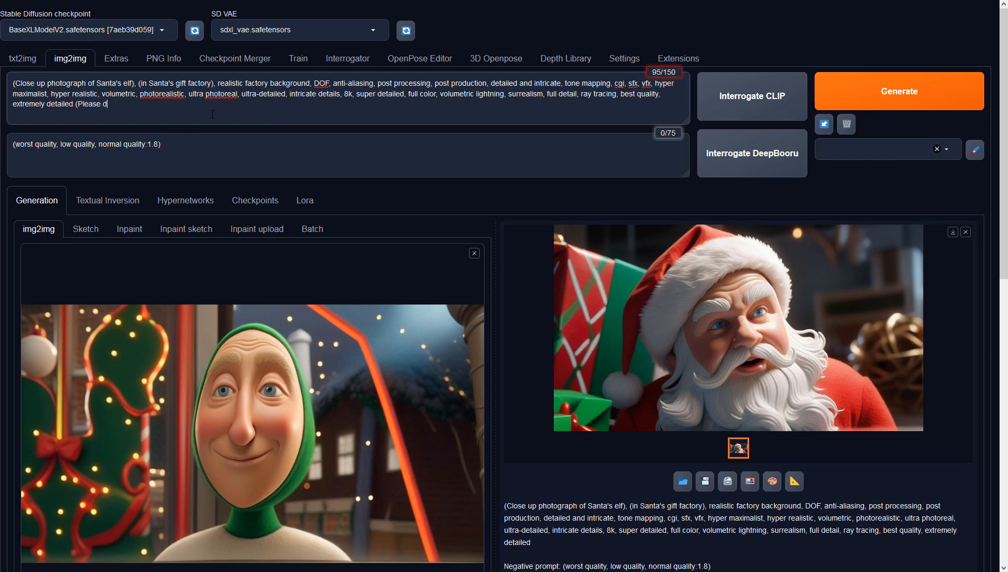
type("raw Santa's elf, not Santa Claus")
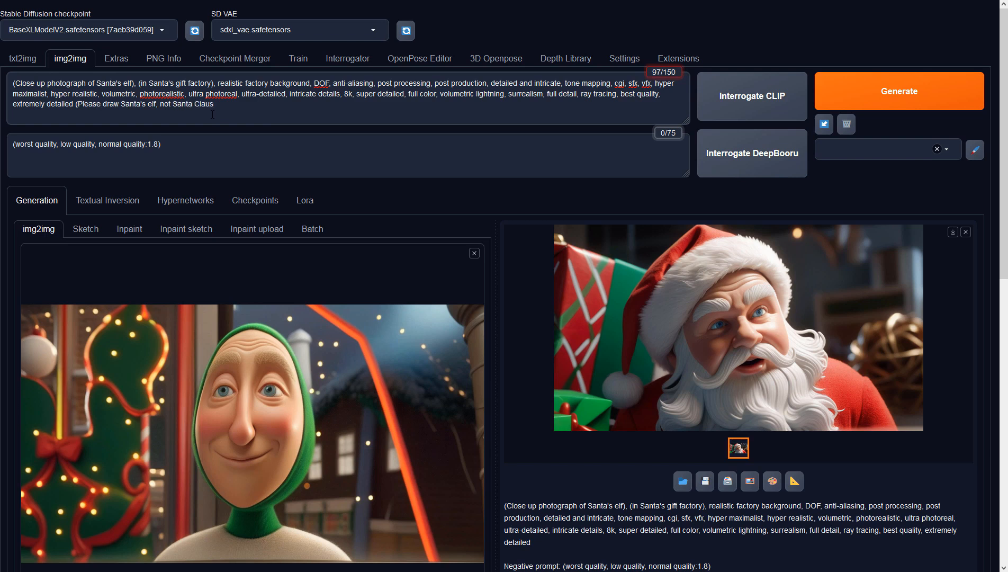
type("..)")
- Copy "Santa Claus" from the prompt and add it to the negative prompt after the quality terms, separated by a comma
key("shift+Left")
key("shift+Left")
key("shift+Left")
key("shift+Left")
key("shift+Left")
key("shift+Left")
key("shift+Left")
key("shift+Left")
key("shift+Left")
key("shift+Left")
key("shift+Left")
key("shift+Right")
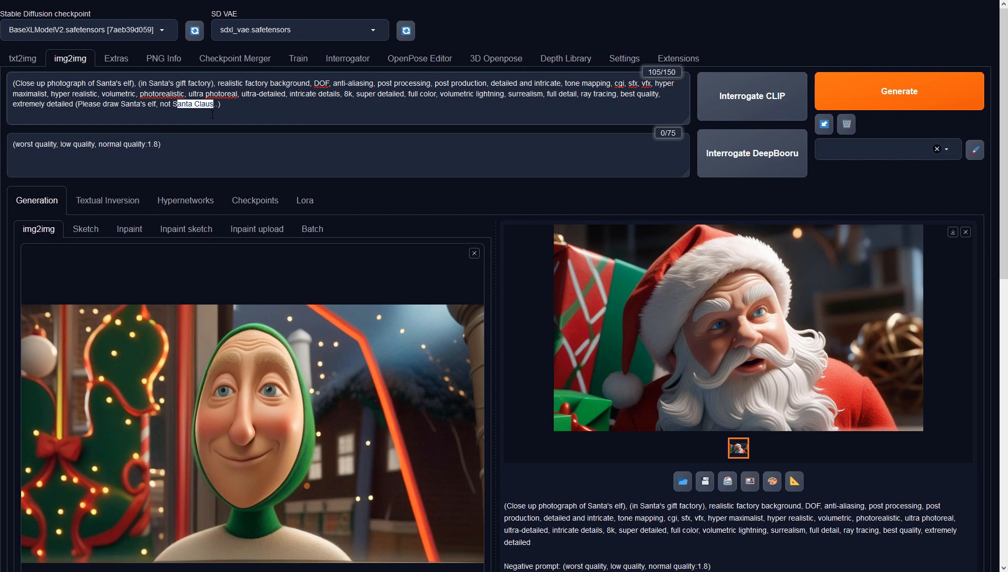
left_click_drag(174, 104, 171, 104)
key("ctrl+c")
left_click(184, 143)
type(",")
key("ctrl+v")
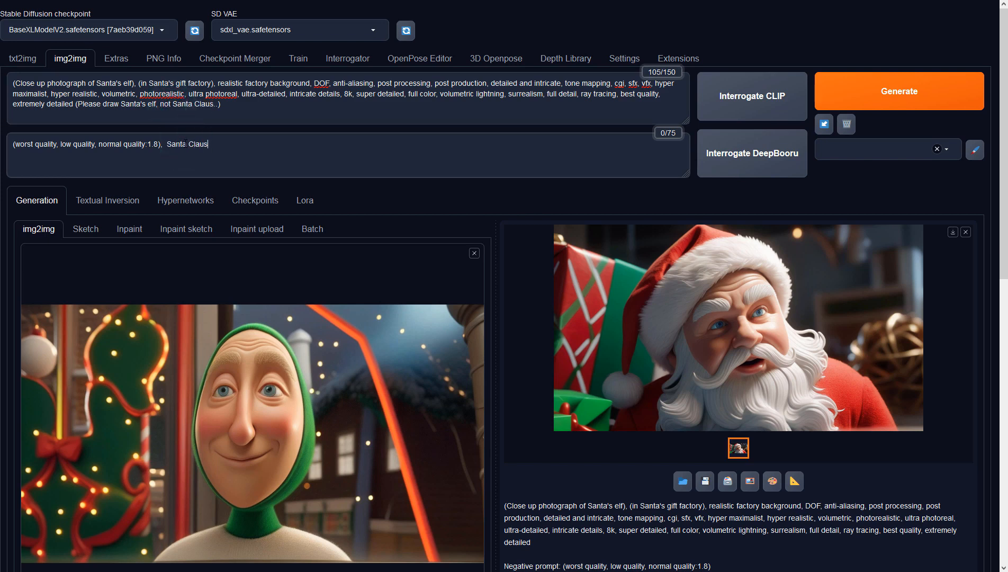
key("ctrl+Left")
key("ctrl+Left")
key("BackSpace")
left_click(304, 165)
- Insert "with pointy ears" after "Please draw Santa's elf" in the prompt and generate a new image
left_click(157, 105)
type("with")
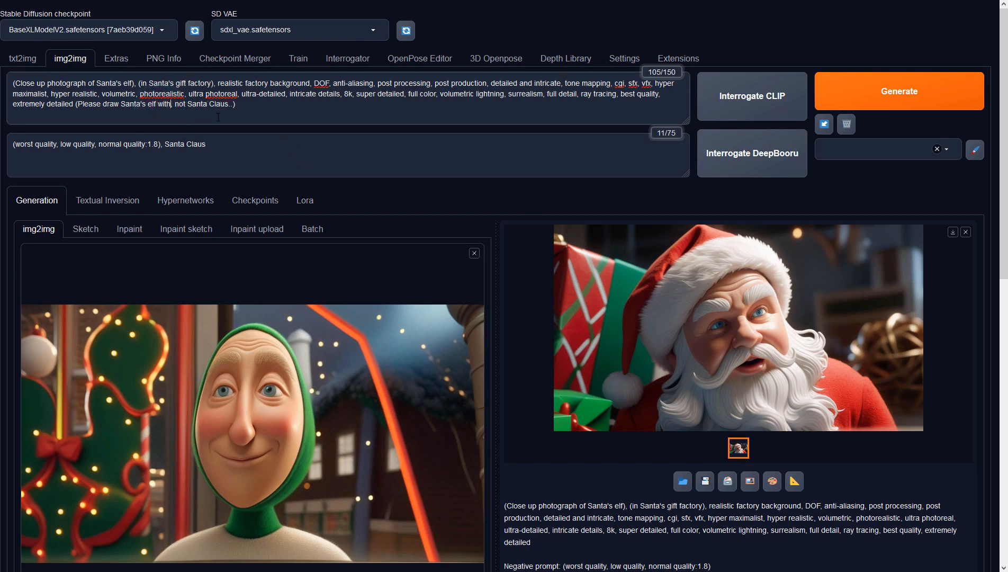
type(" pointy ears,")
left_click(863, 97)
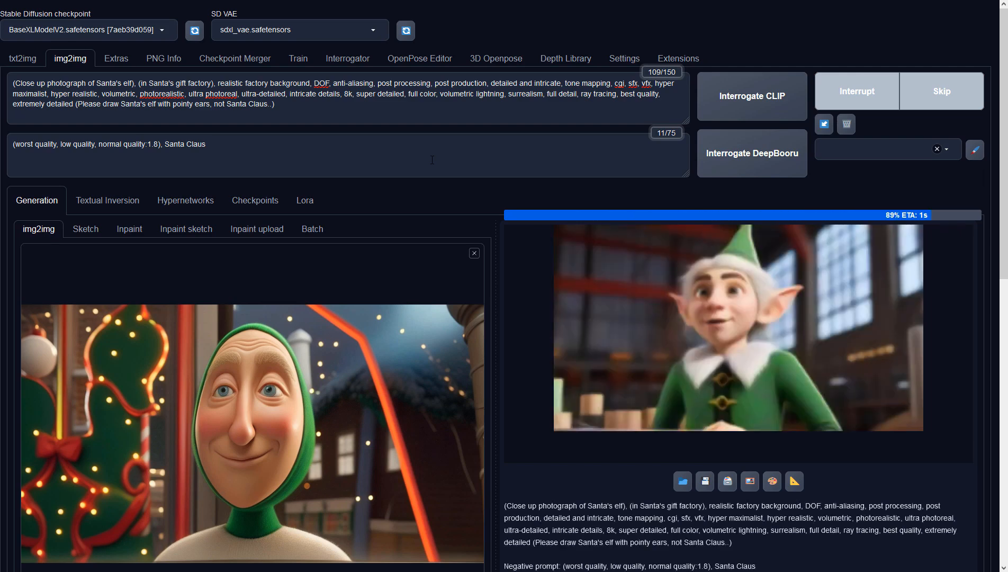
- View the pointy-eared elf at full size and send it to img2img as the new source image
left_click(621, 300)
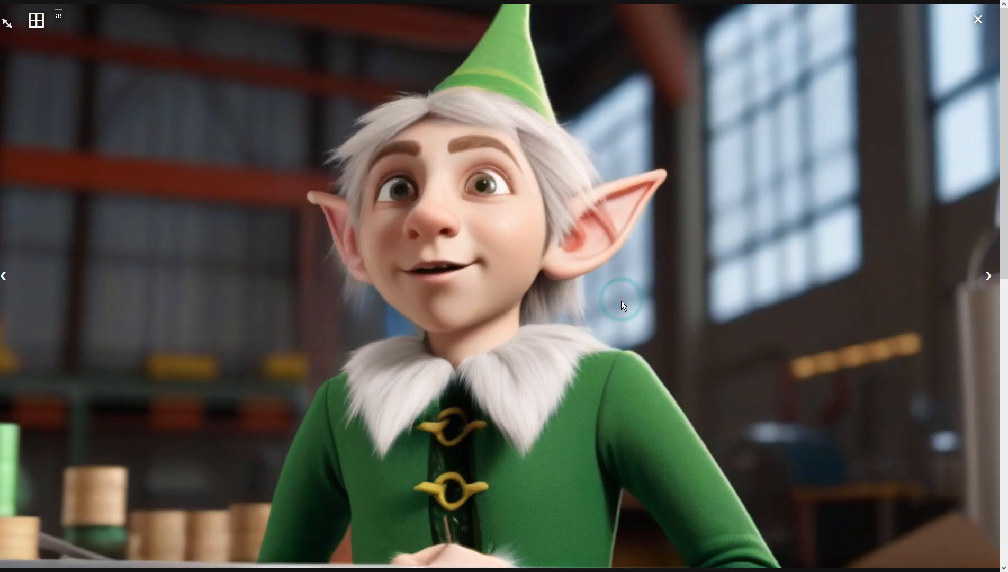
left_click(621, 300)
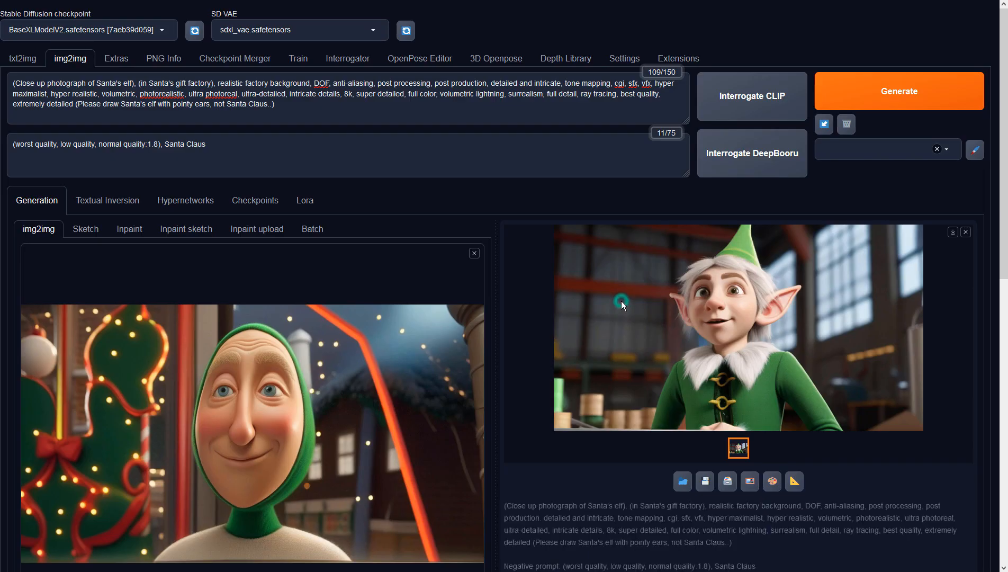
left_click(748, 483)
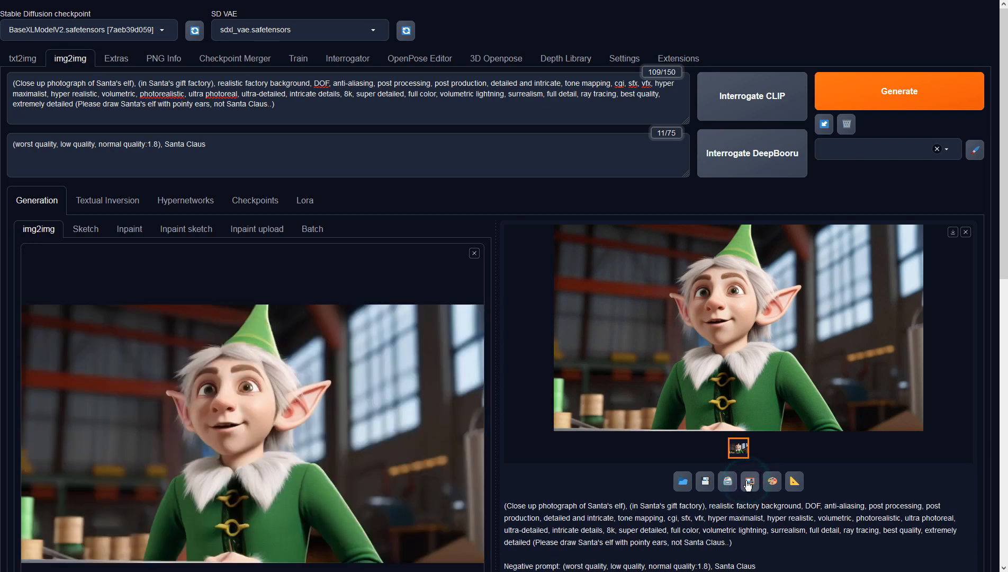
- Replace the request in the prompt's final parentheses with "Thank you", keeping the trailing dots
left_click(301, 113)
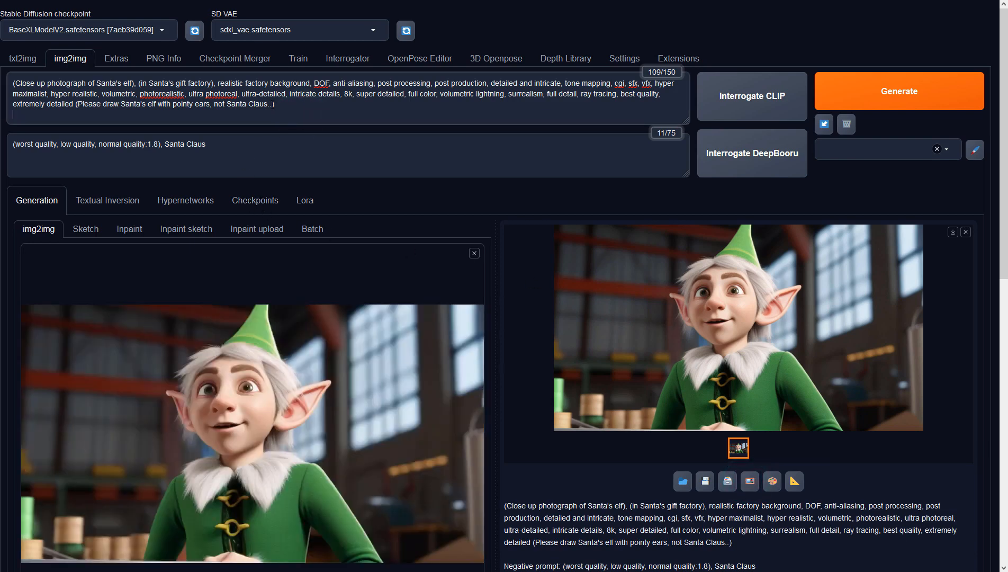
left_click_drag(271, 103, 78, 104)
key("BackSpace")
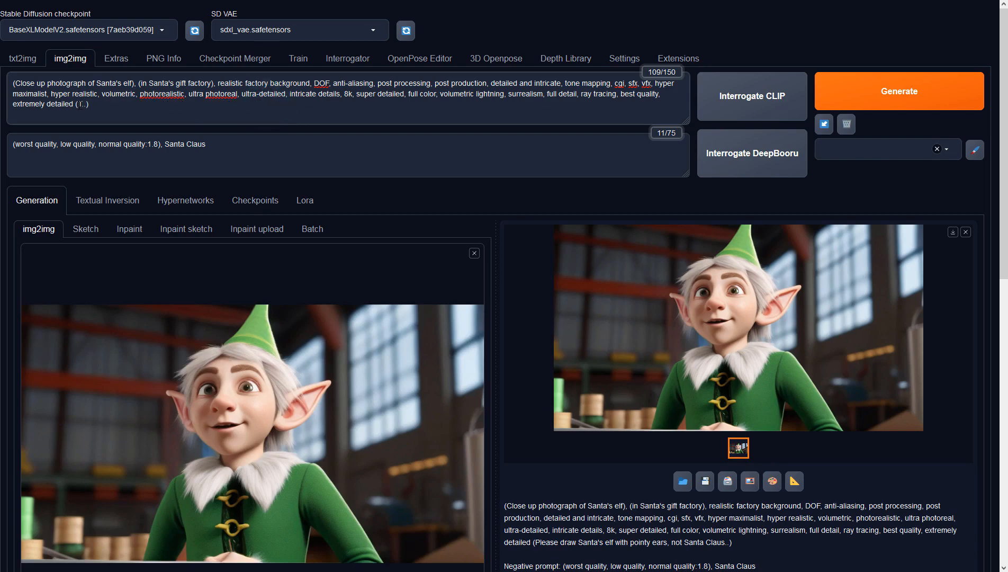
type("Thank you")
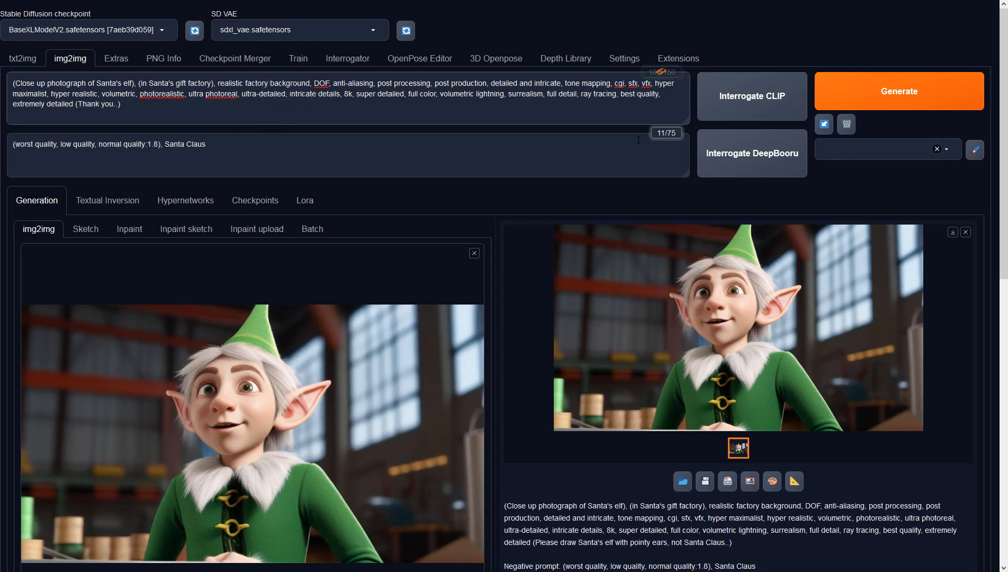
- Generate an image from the "Thank you" prompt and inspect the result at full size
left_click(853, 95)
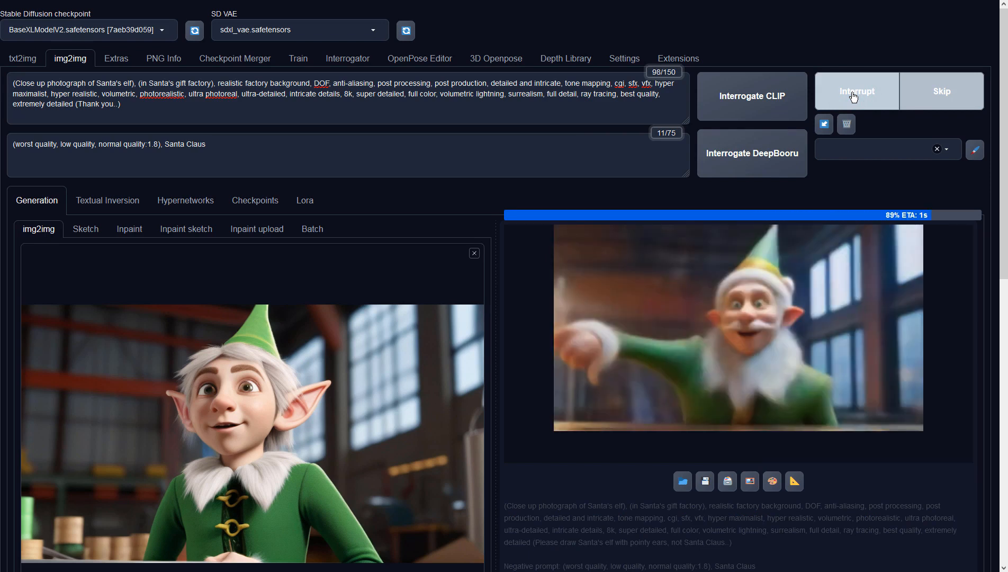
left_click(632, 349)
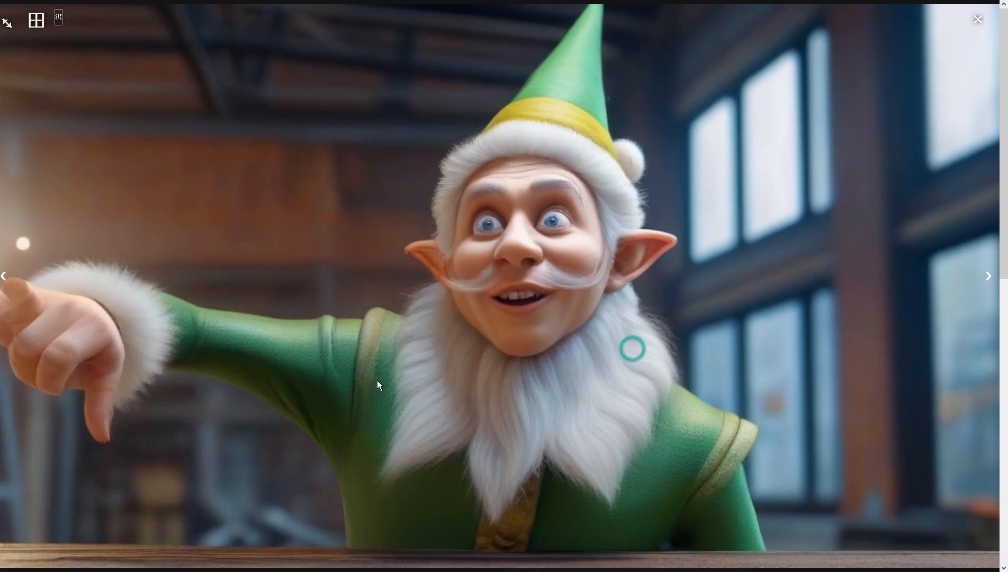
left_click(99, 427)
- Replace "Thank you" in the prompt with "Why the thumb down? You don't like to draw Santa's elves?"
left_click_drag(77, 103, 115, 104)
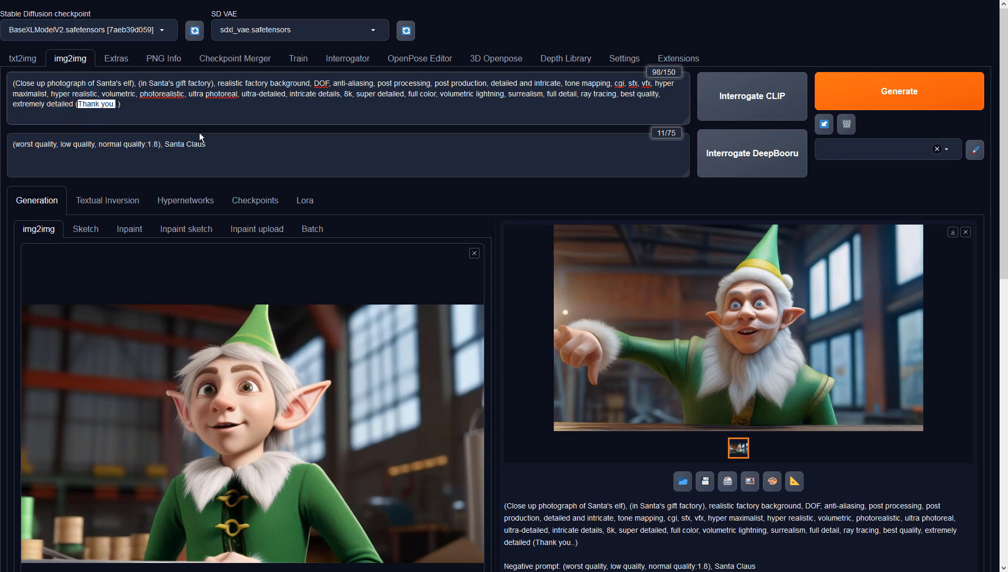
type("Why the thumb down?  You d")
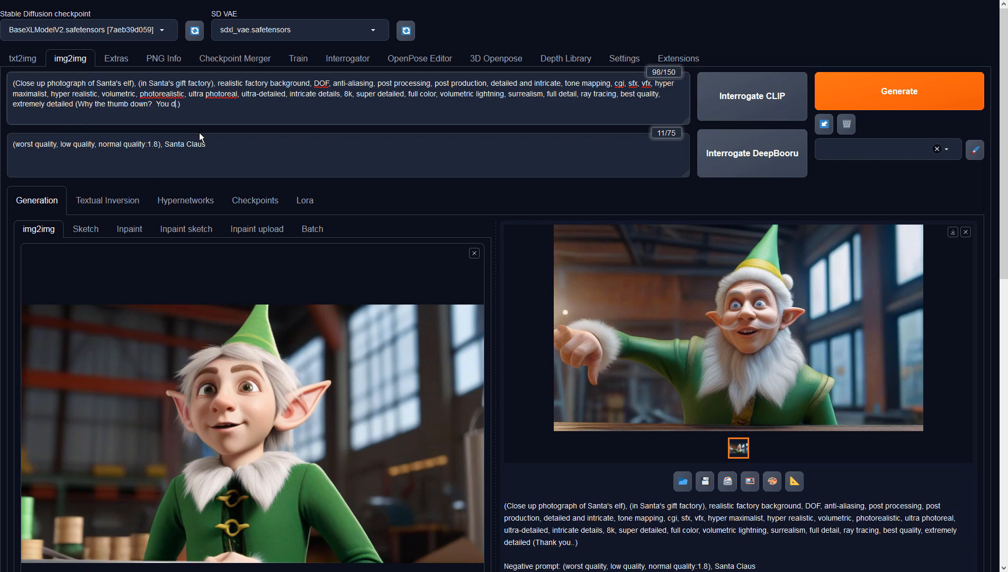
type("on't like to draw Santa's elf")
type("ves?  ")
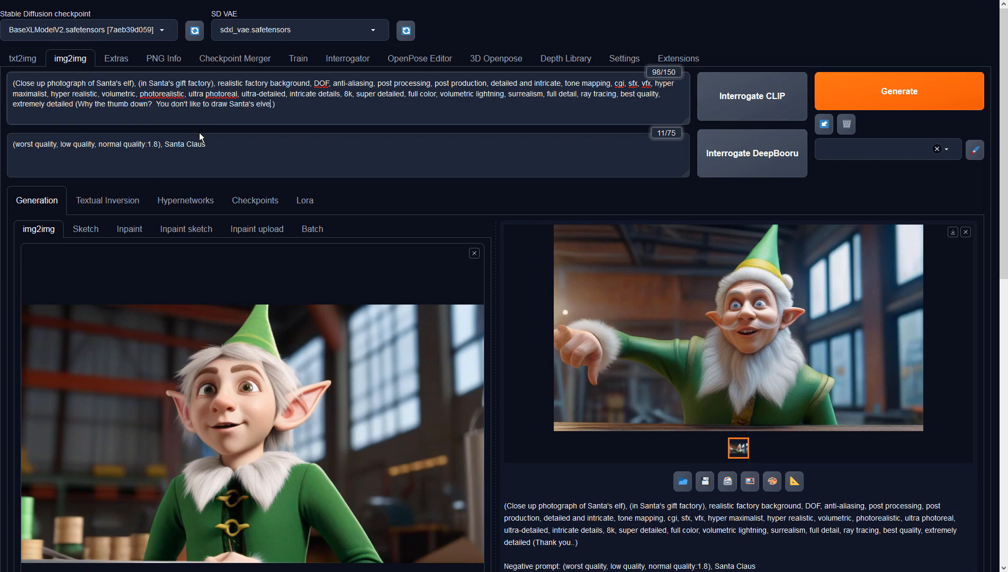
- Continue the parenthesized text with "Draw a blue rose if you don't like it. Draw a red rose if you like it"
type("Draw a rose")
key("BackSpace")
key("BackSpace")
key("BackSpace")
key("BackSpace")
type("blue rose if y")
type("ou don't like it.  D")
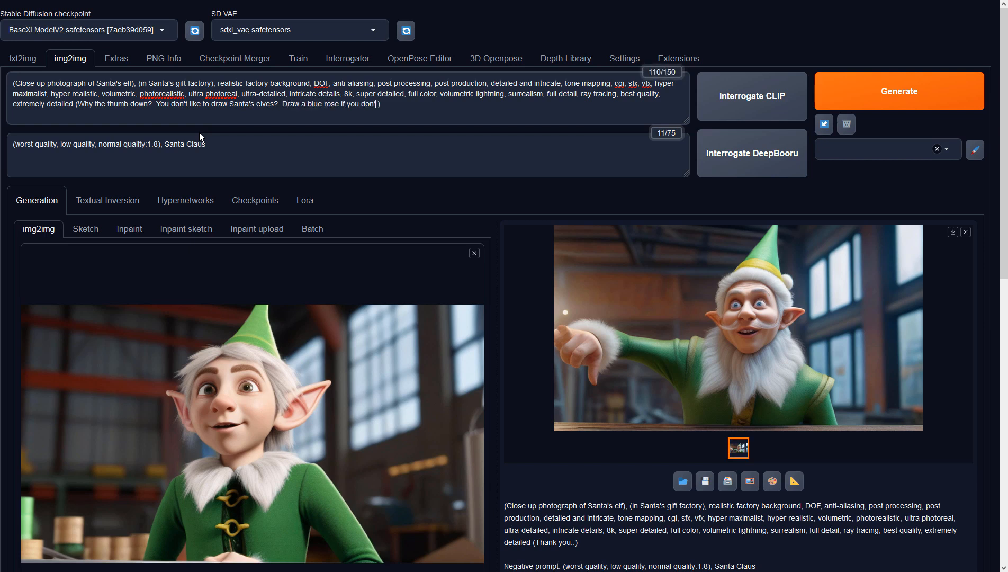
type("raw a red rose ")
type("if you like it")
- Finish the parenthesized text with "Don't draw roses if you don't want to participate" and a weight of 1.5
type(".  Don't draw")
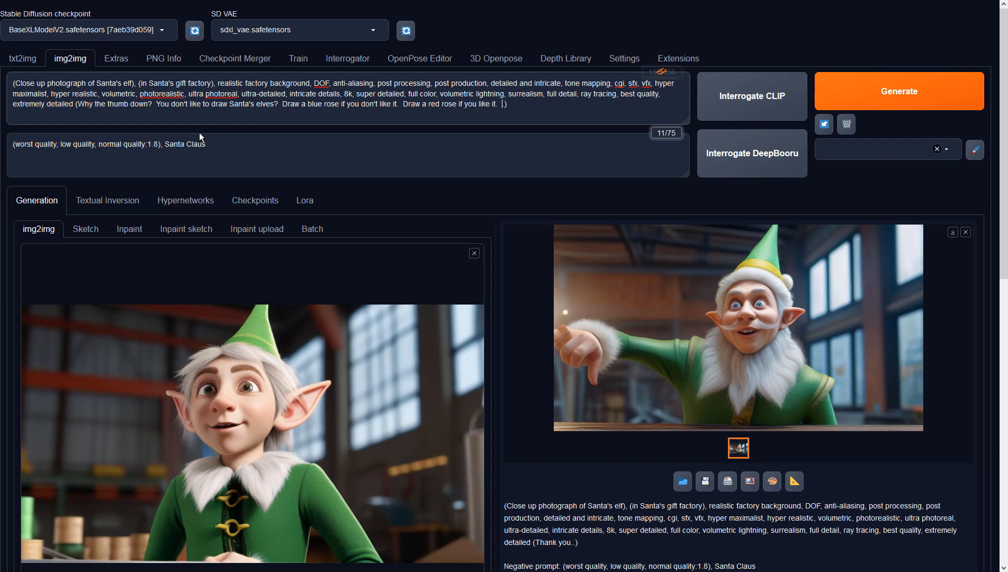
type(" roses if")
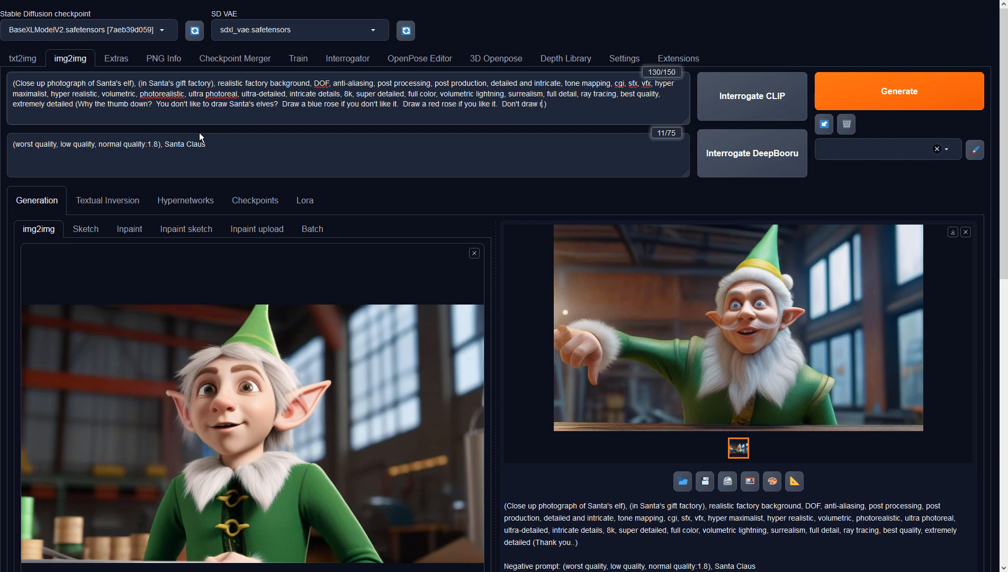
type(" you don't want to participate:1.5")
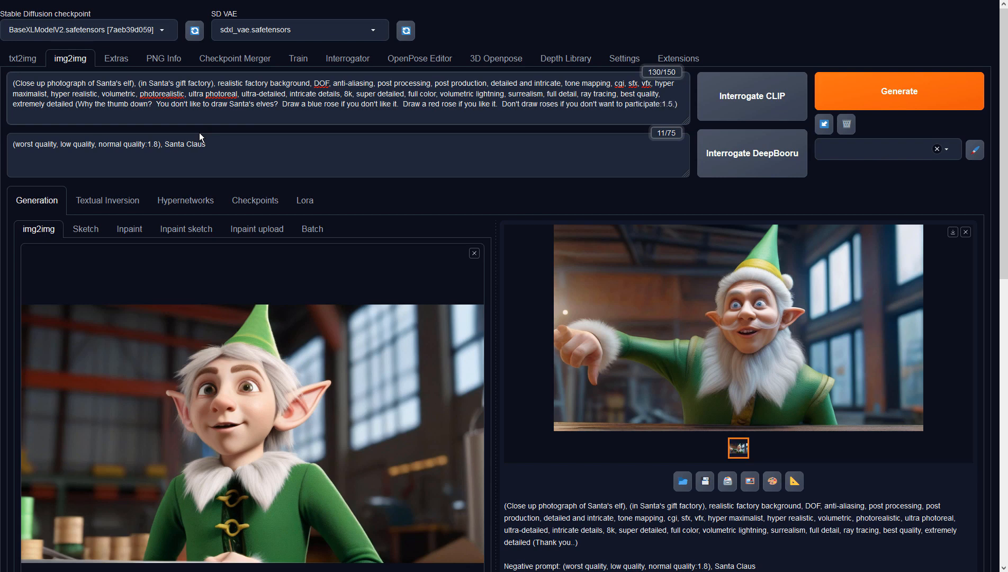
key("Right")
type("5")
- Generate an image from the rose question prompt and inspect the result at full size
left_click(873, 92)
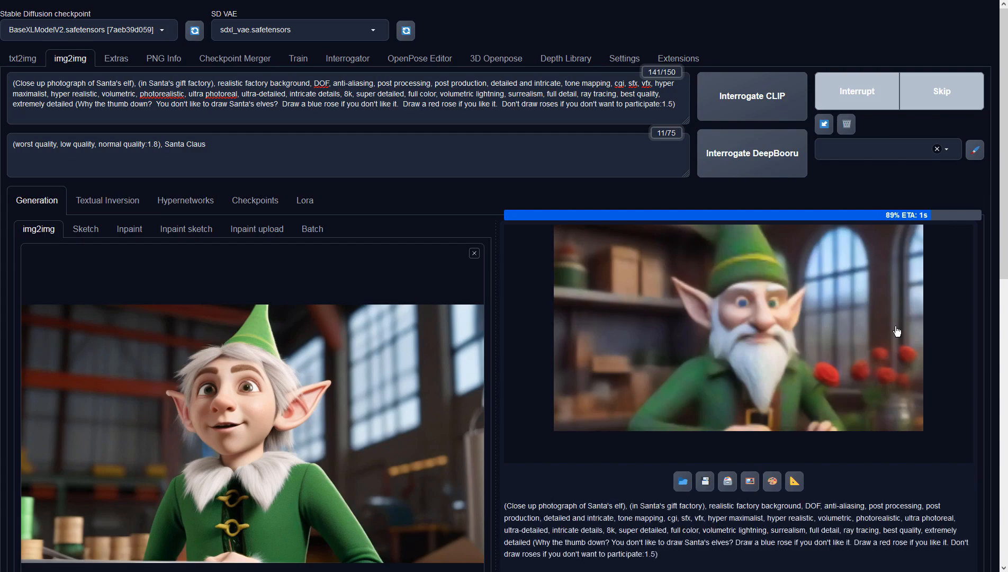
left_click(865, 415)
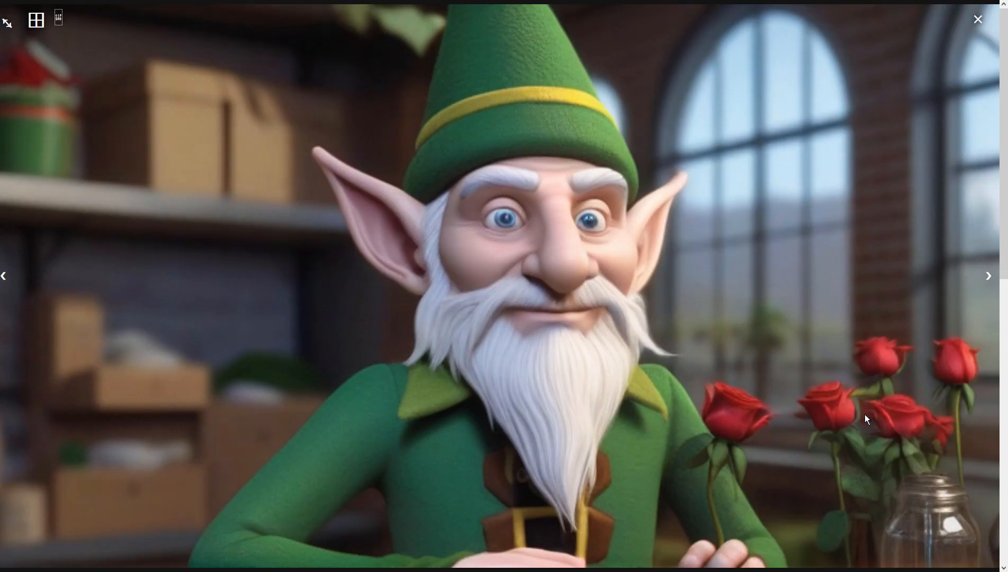
left_click(864, 414)
- Add "bad eyes" to the negative prompt after "Santa Claus"
left_click(366, 152)
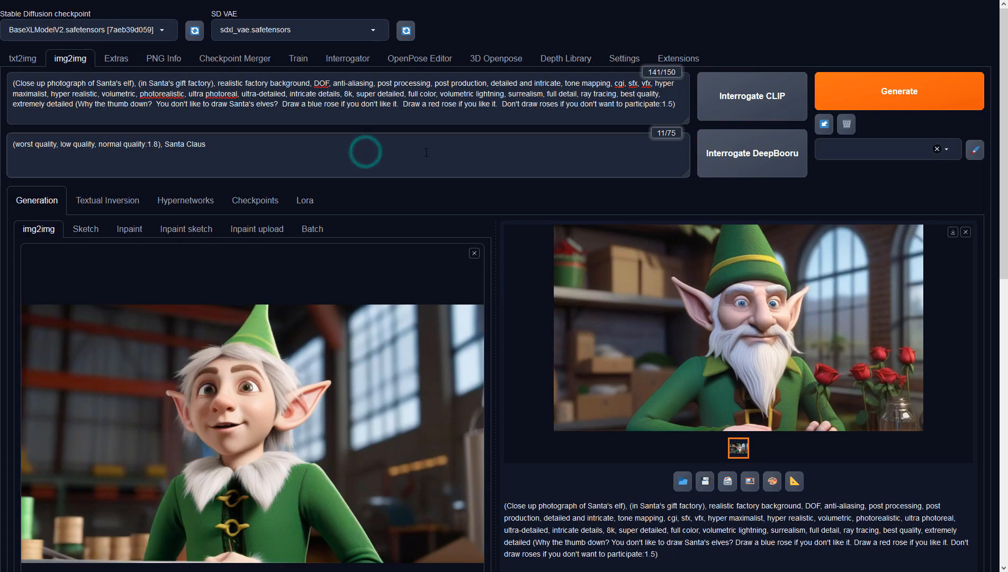
type(", bad eyes")
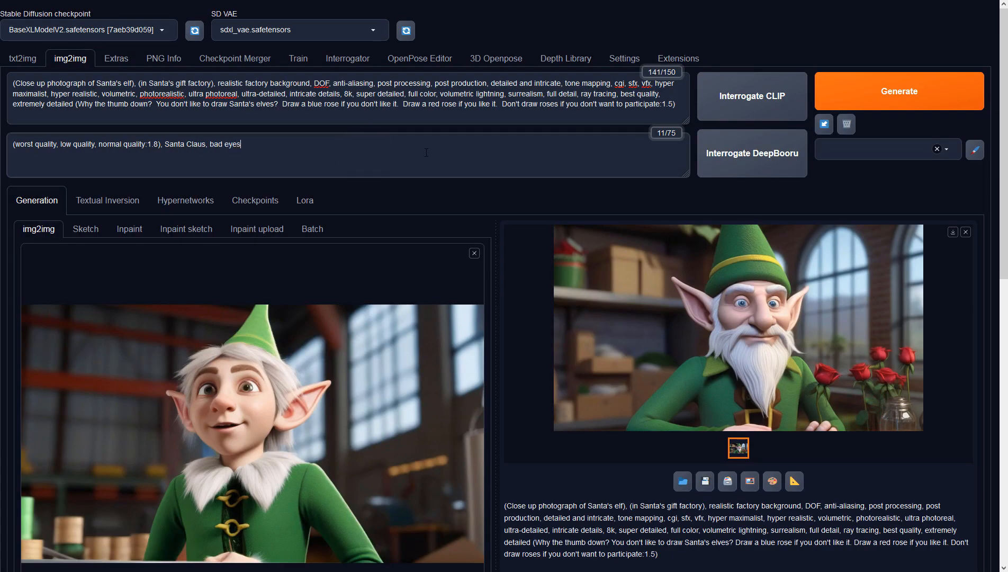
type(",")
- Delete the parenthesized rose question from the end of the prompt, after "extremely detailed"
left_click(75, 104)
key("shift+End")
key("Delete")
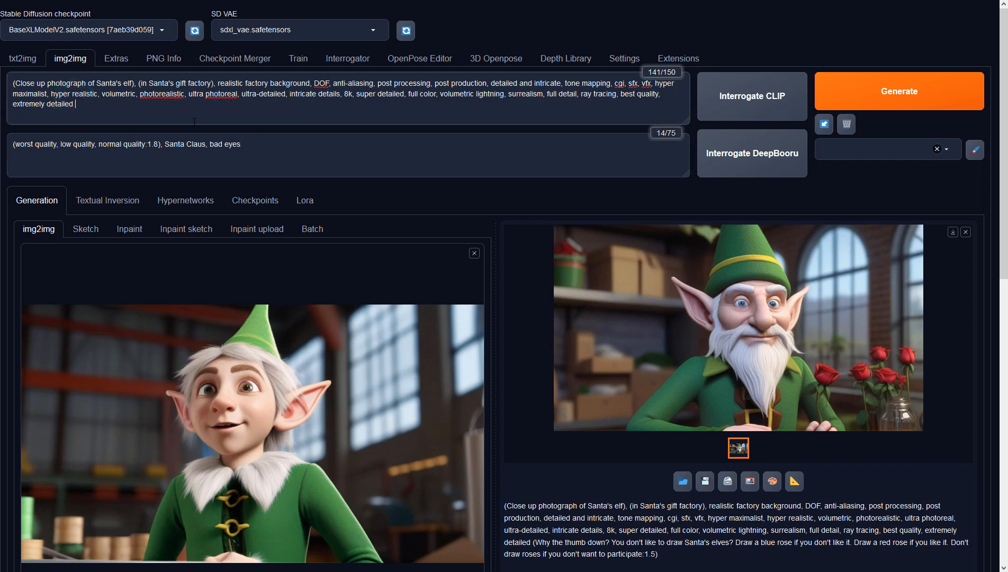
- Generate an elf image with the shortened prompt and open the result at full size
left_click(863, 94)
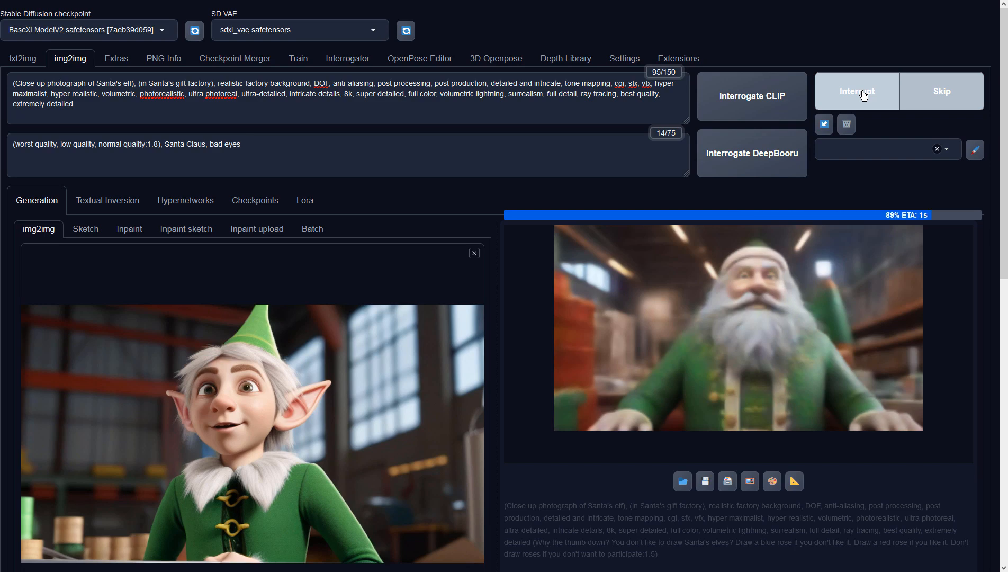
left_click(843, 286)
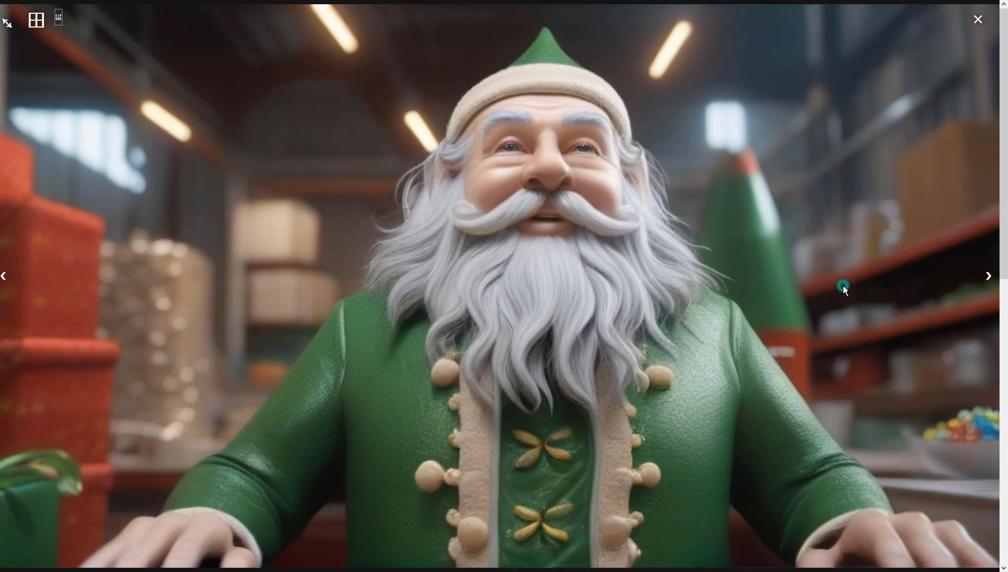
- Close the full-size preview and add "(pointy ears:1.5)" to the end of the prompt, after "extremely detailed"
left_click(843, 286)
left_click(212, 114)
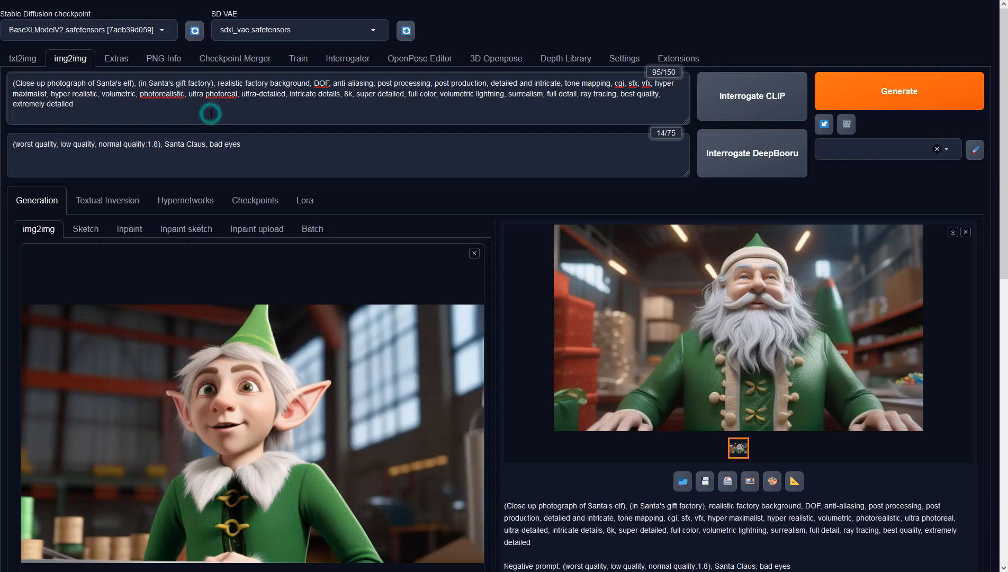
left_click(210, 108)
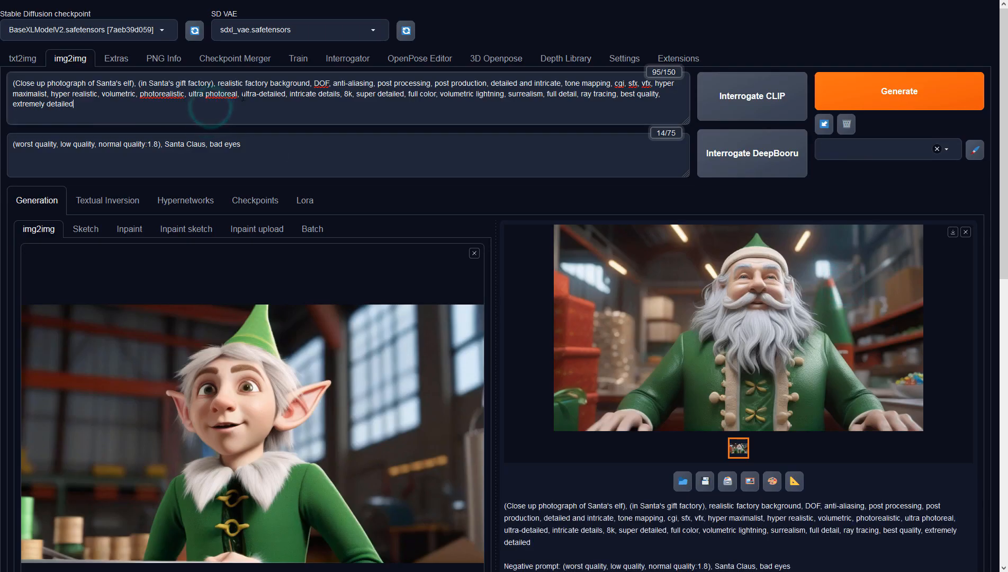
type(", (pointy ears")
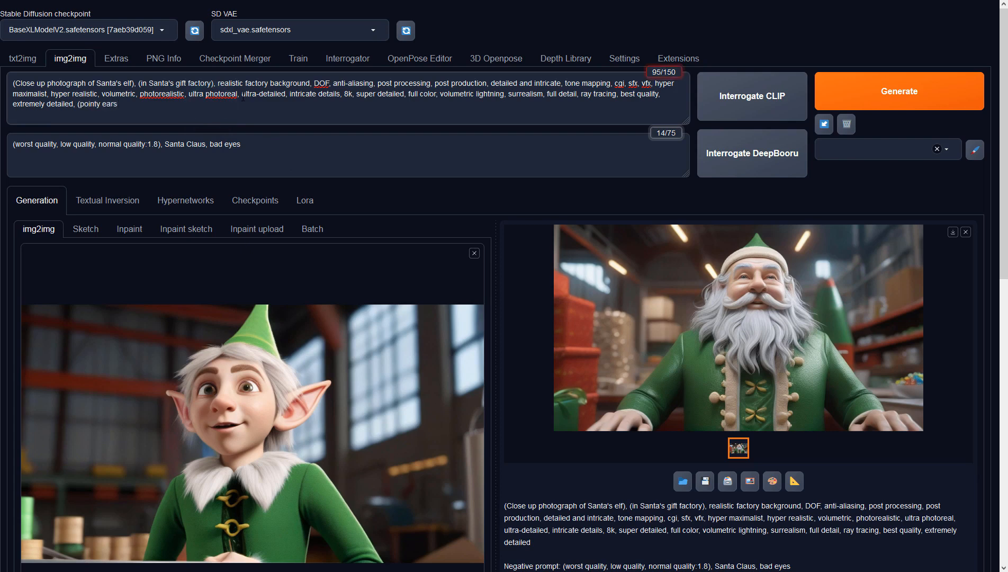
type(":1.5)")
- Generate an image from the pointy ears prompt, check it at full size and make it the new img2img source image
left_click(872, 75)
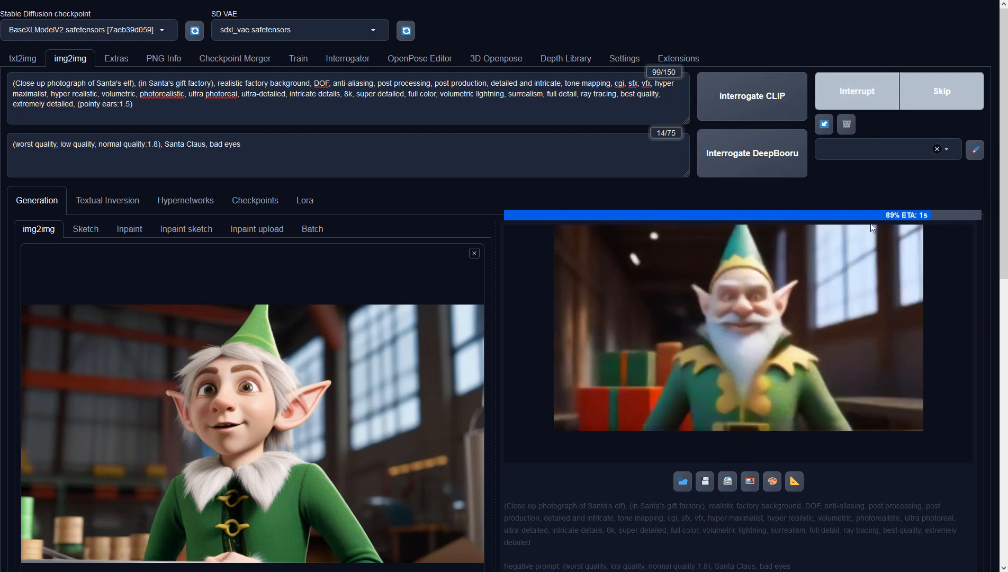
left_click(867, 279)
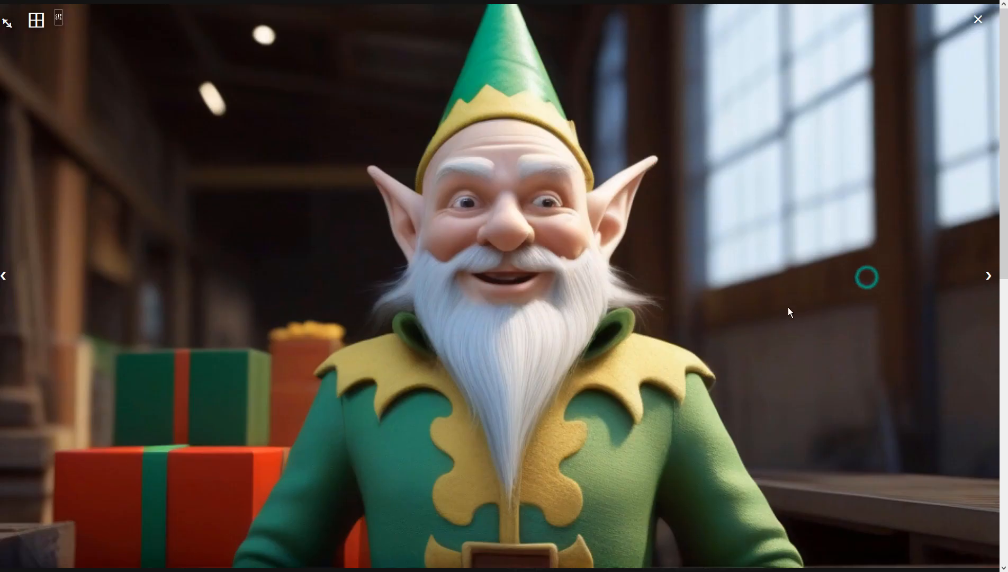
left_click(783, 310)
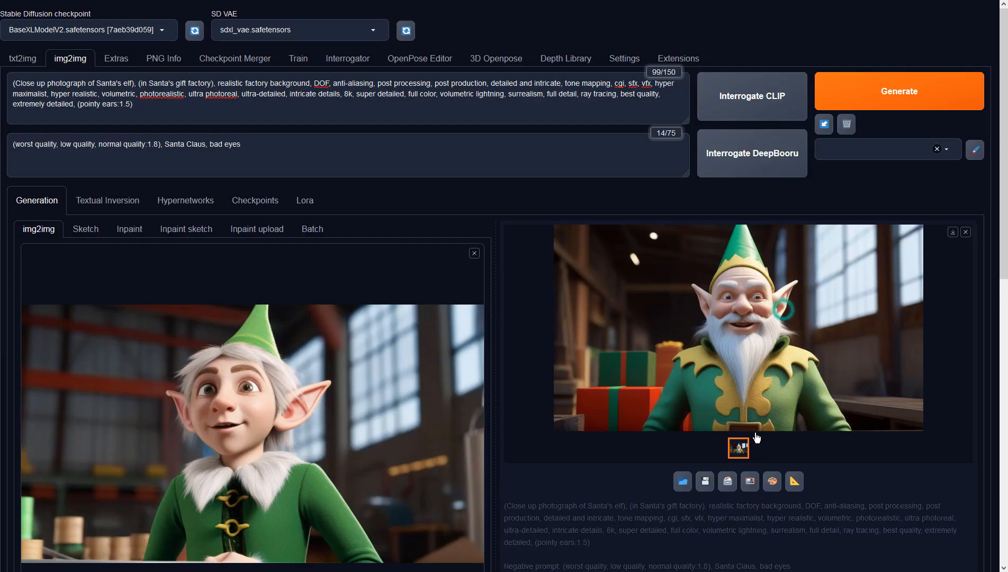
left_click(753, 478)
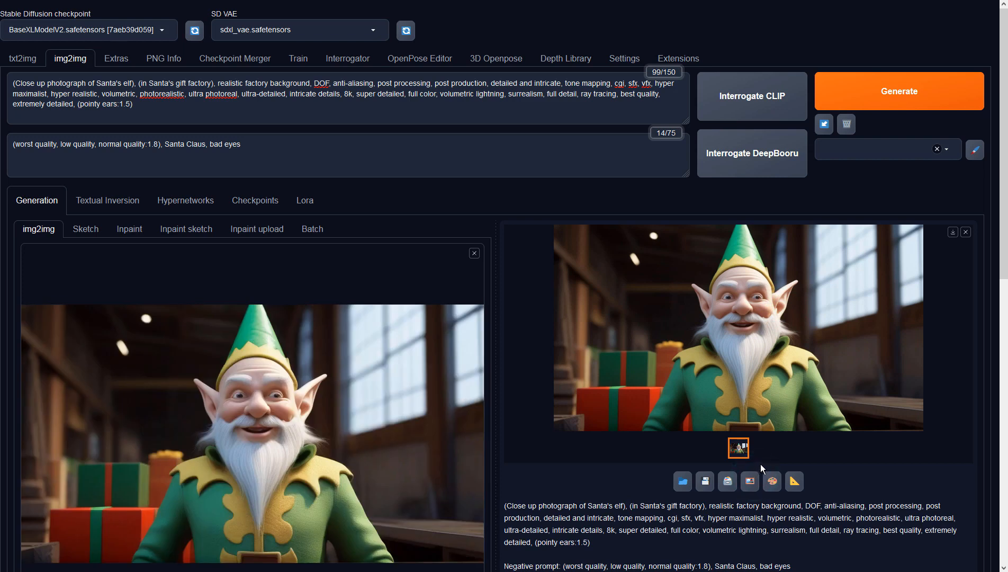
- Add "(looking sideways:1.5)" to the end of the prompt, after the pointy ears term
left_click(255, 113)
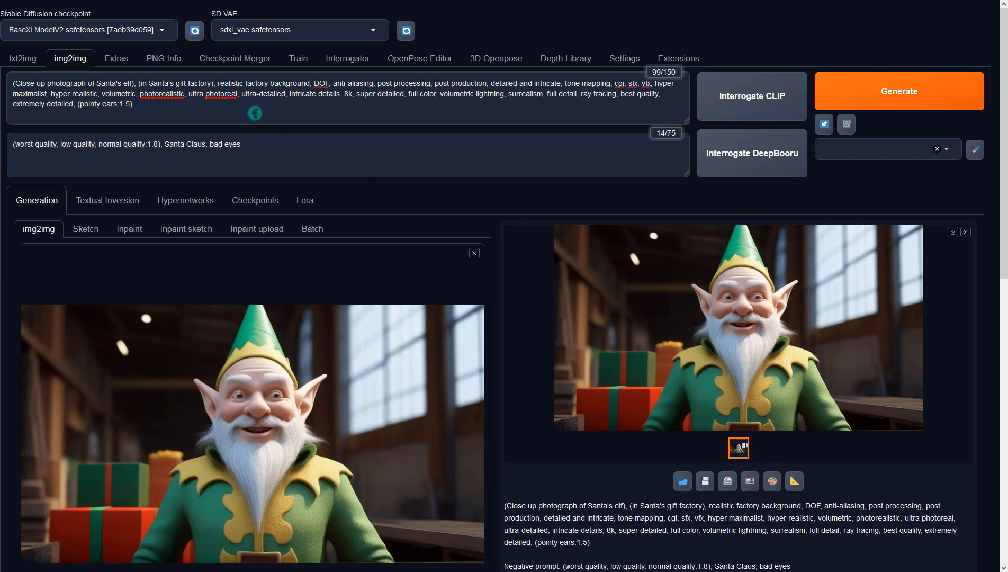
left_click(182, 107)
type(", (looking sidew")
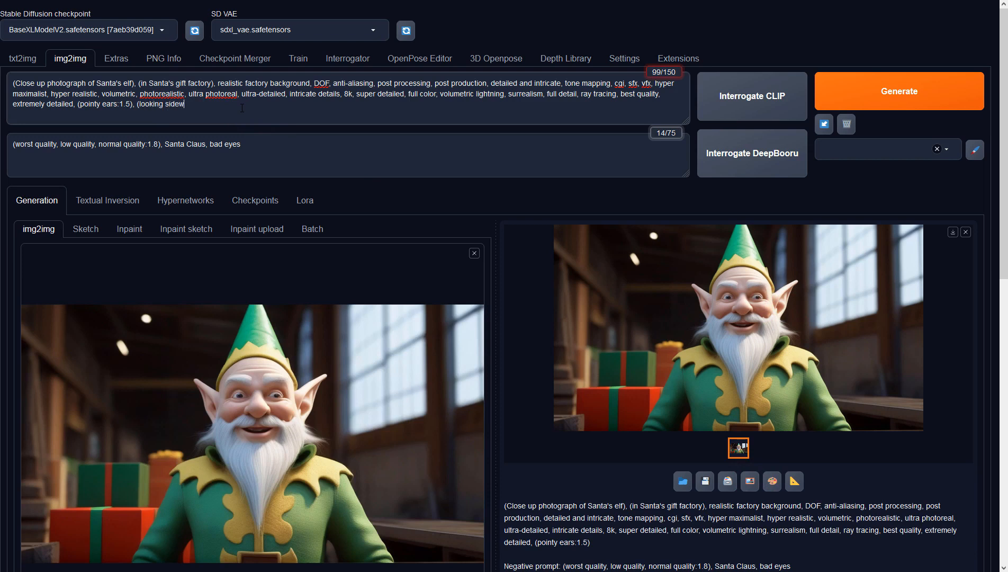
type("ays 1.5)")
- Generate an image from the prompt with the looking sideways term and open the result at full size
left_click(864, 97)
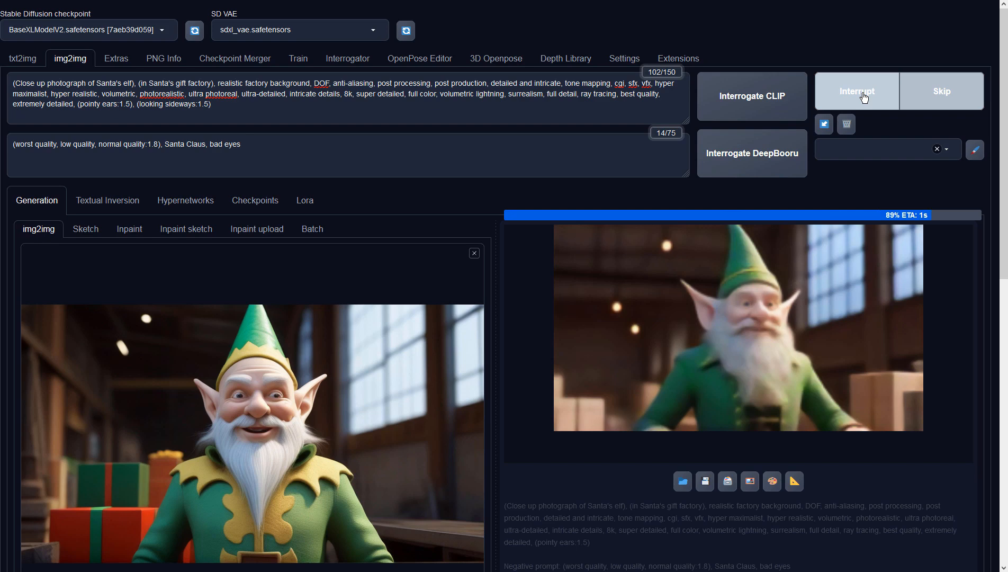
left_click(726, 396)
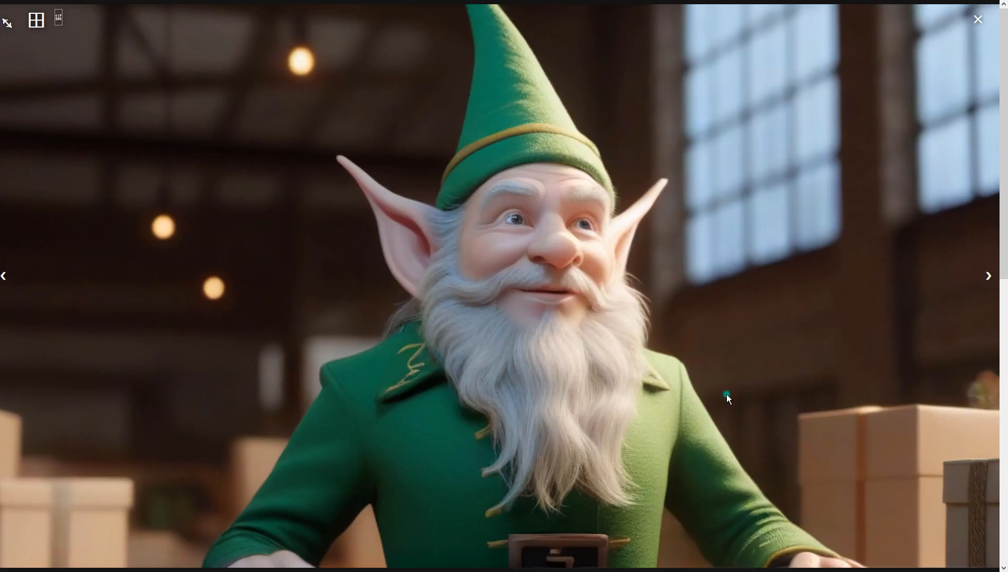